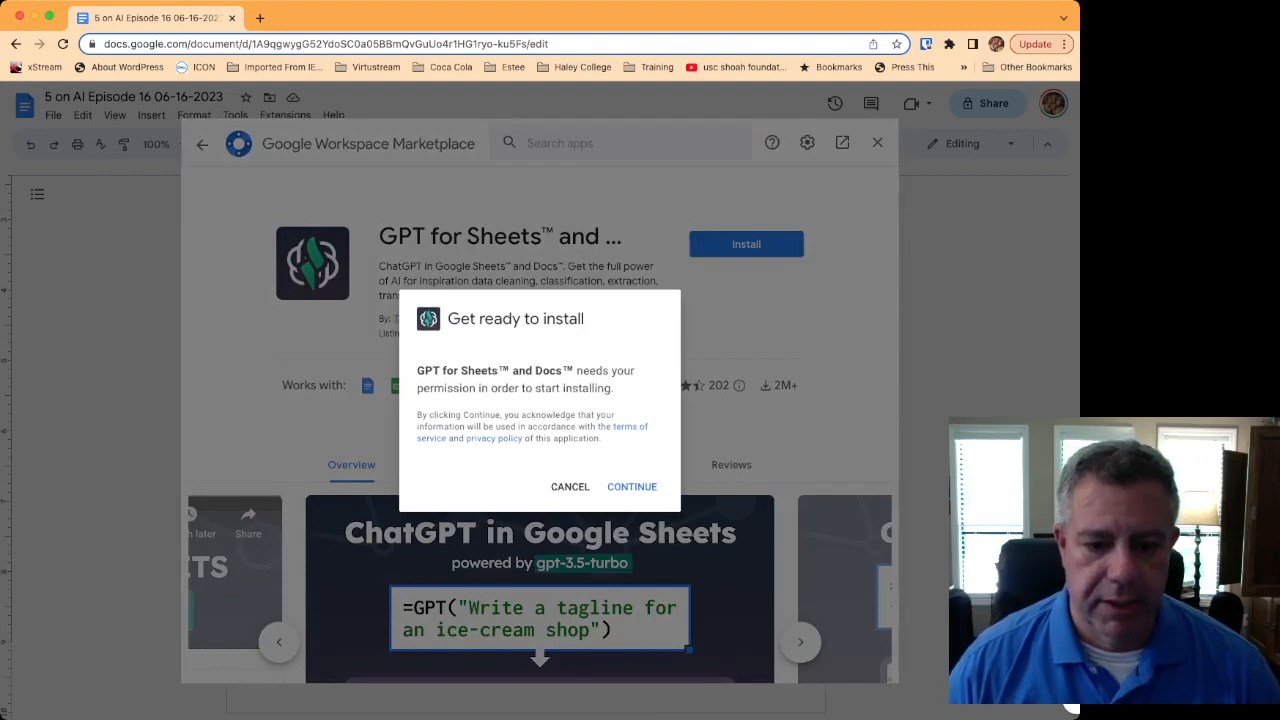
Finish installing the GPT for Sheets and Docs add-on, complete its post-install guide and close the Marketplace.
click(632, 487)
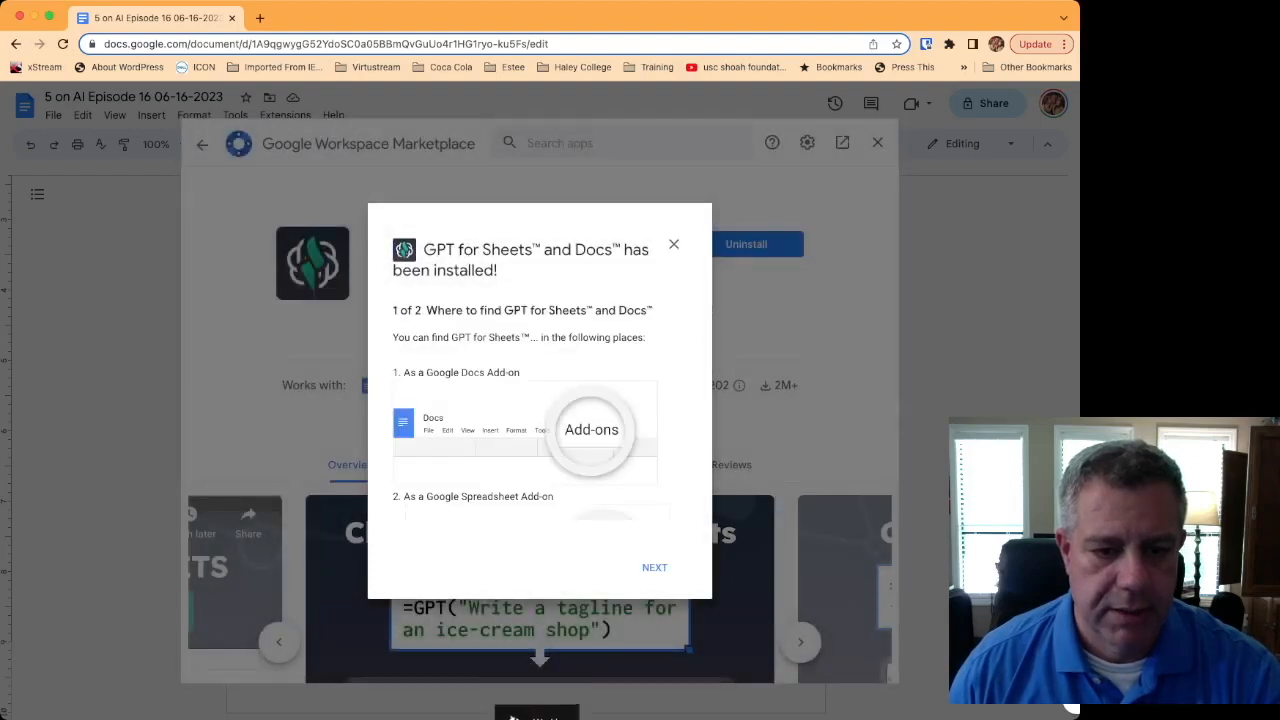
click(655, 567)
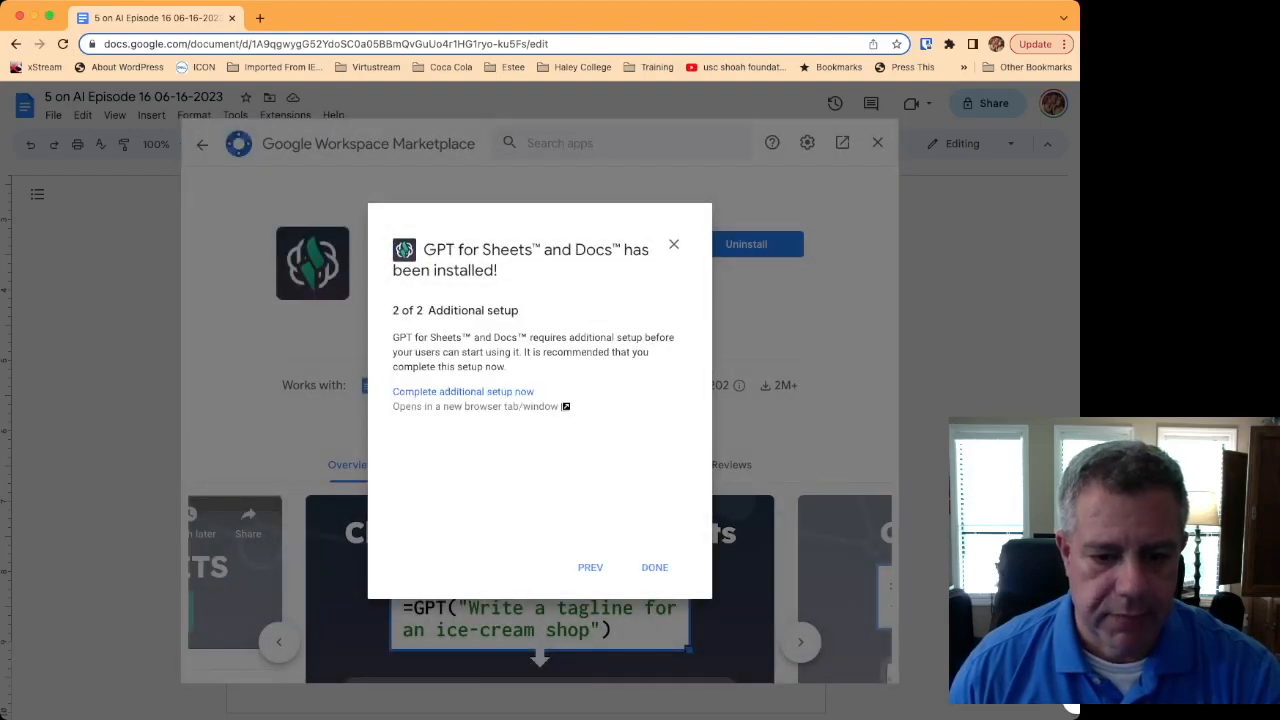
click(654, 567)
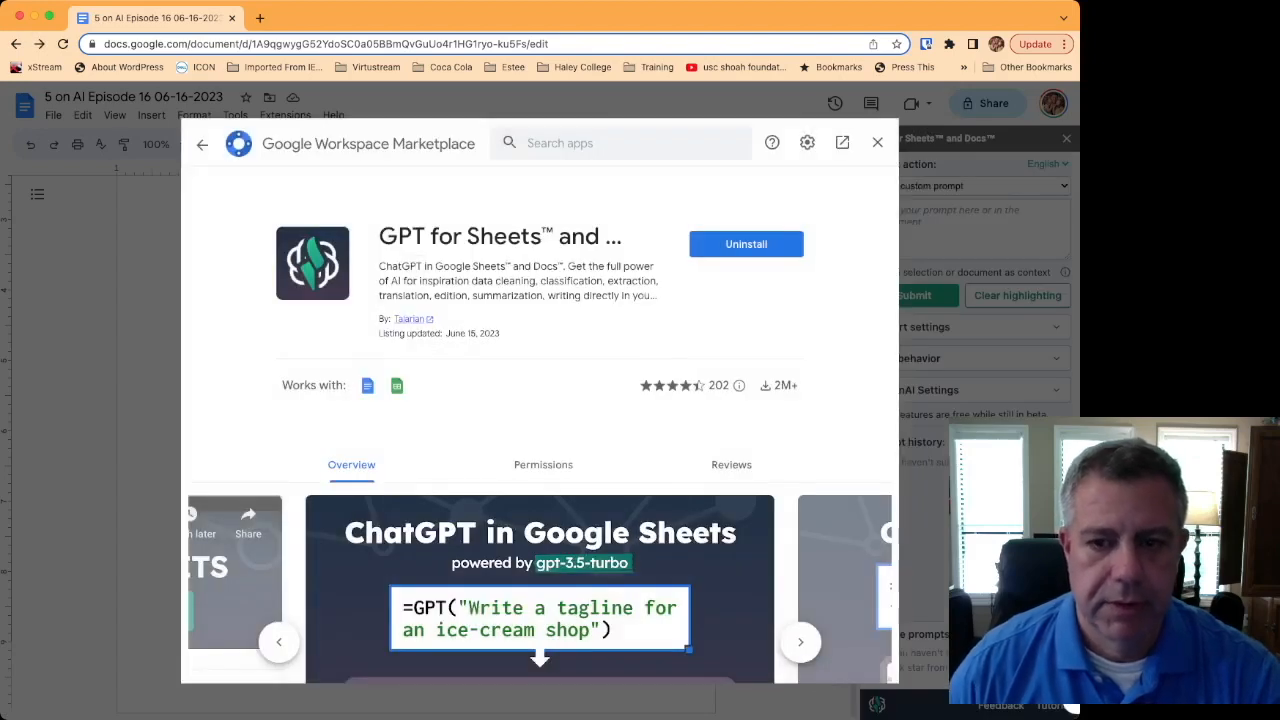
click(877, 142)
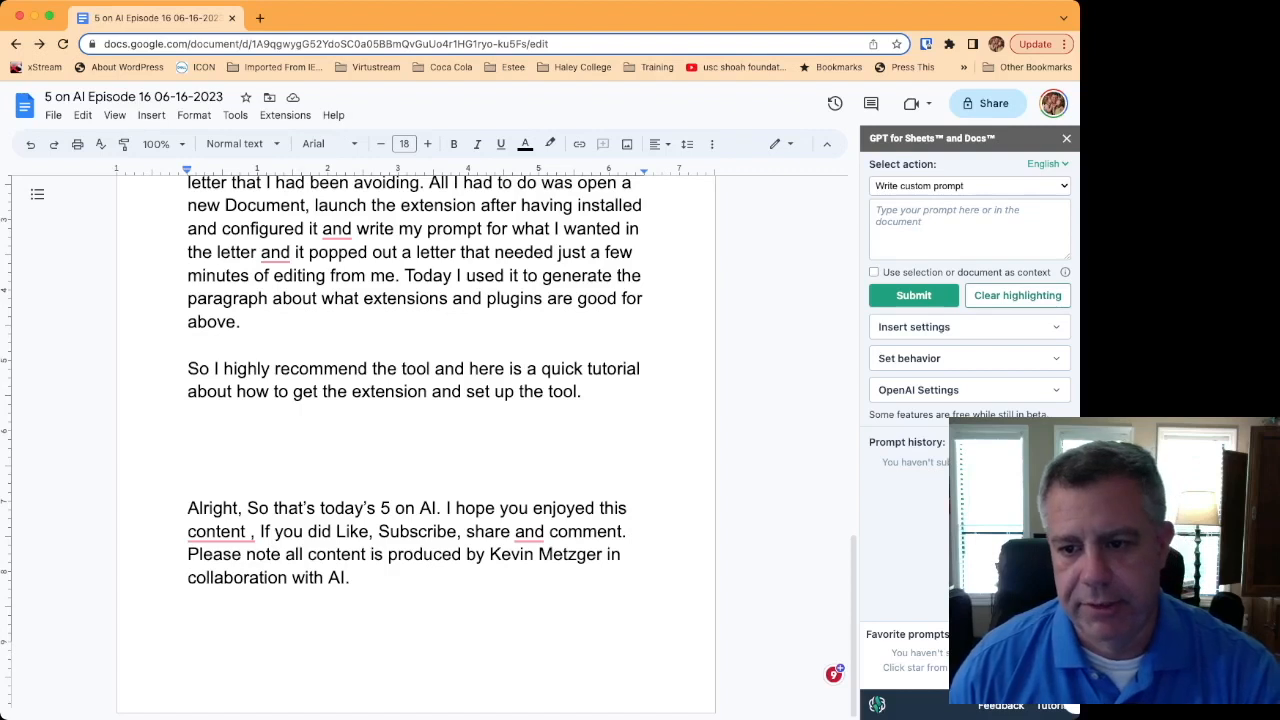
Look through the commands that the GPT for Sheets and Docs extension offers in the document.
click(285, 115)
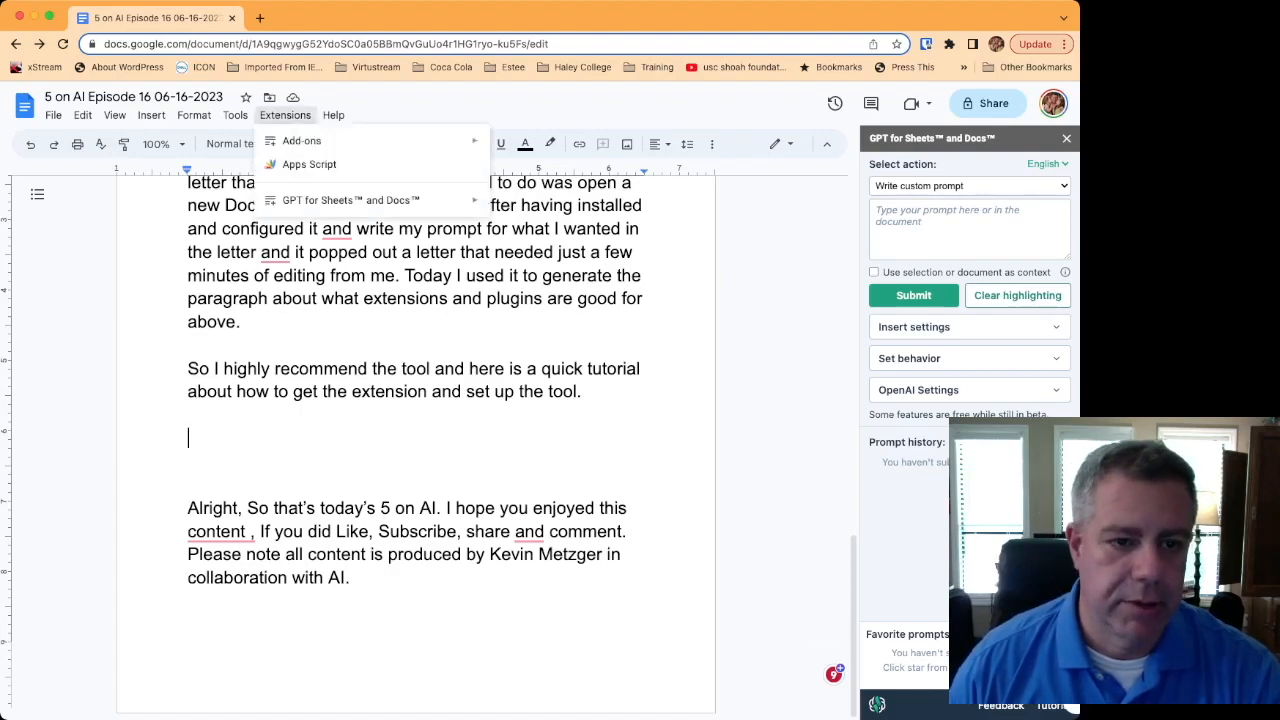
mouse_move(350, 200)
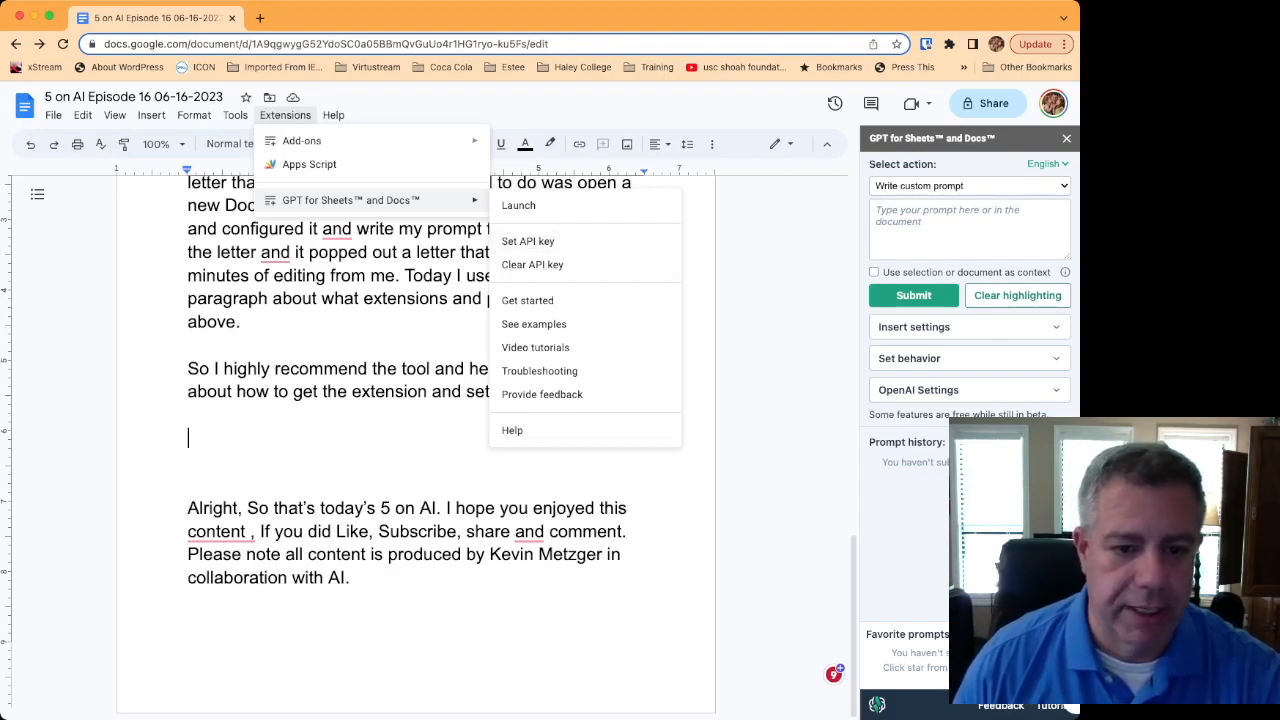
click(407, 299)
Open openai.com in a new browser tab, log in and enter the API platform.
click(260, 18)
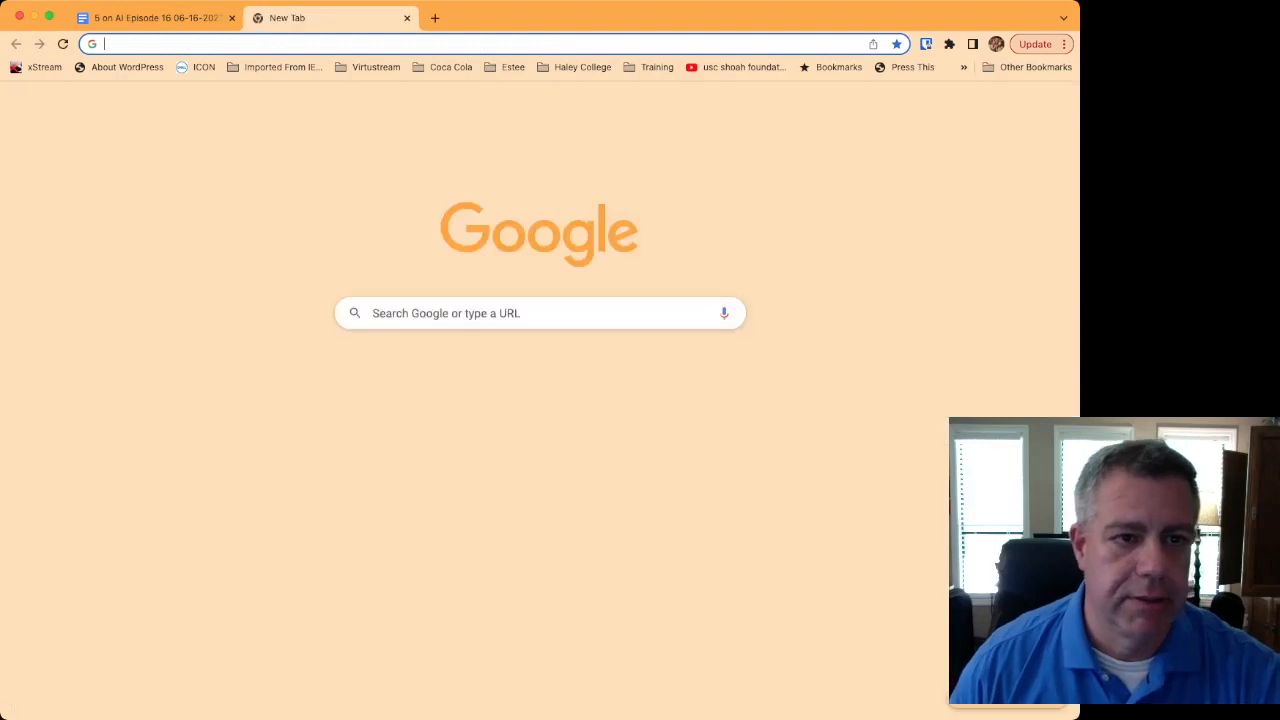
text(openai.com)
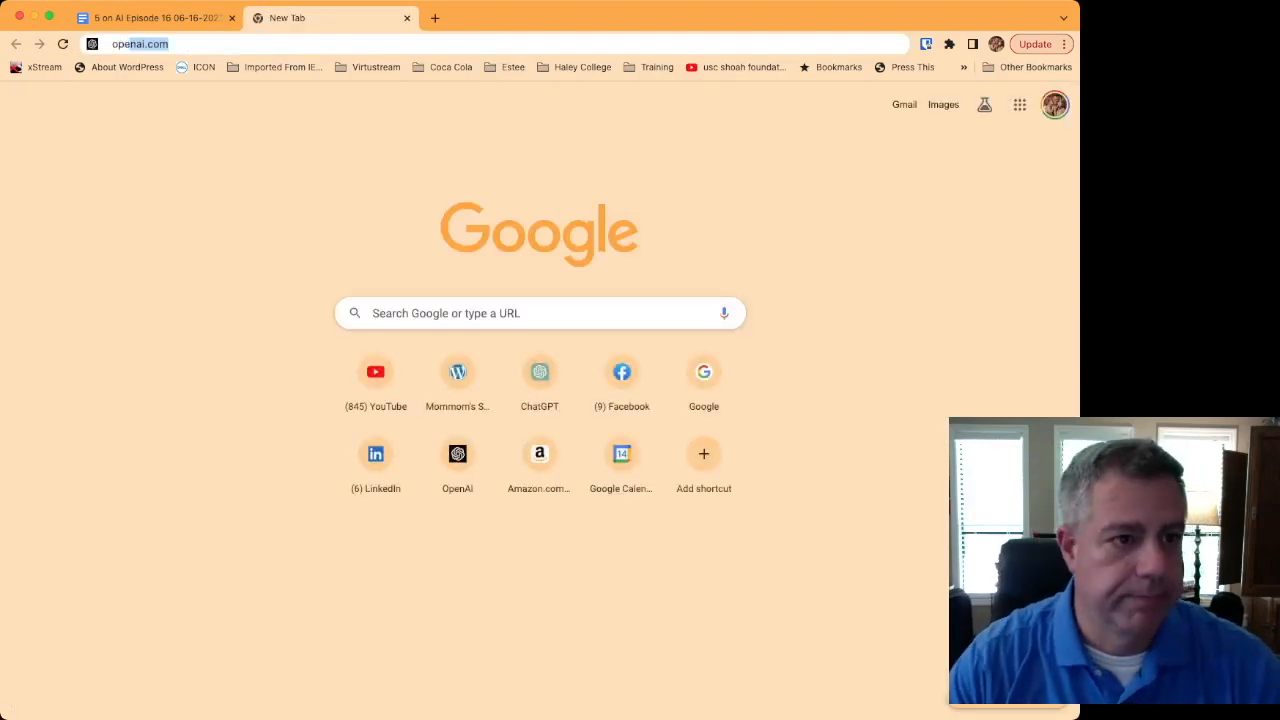
key(Return)
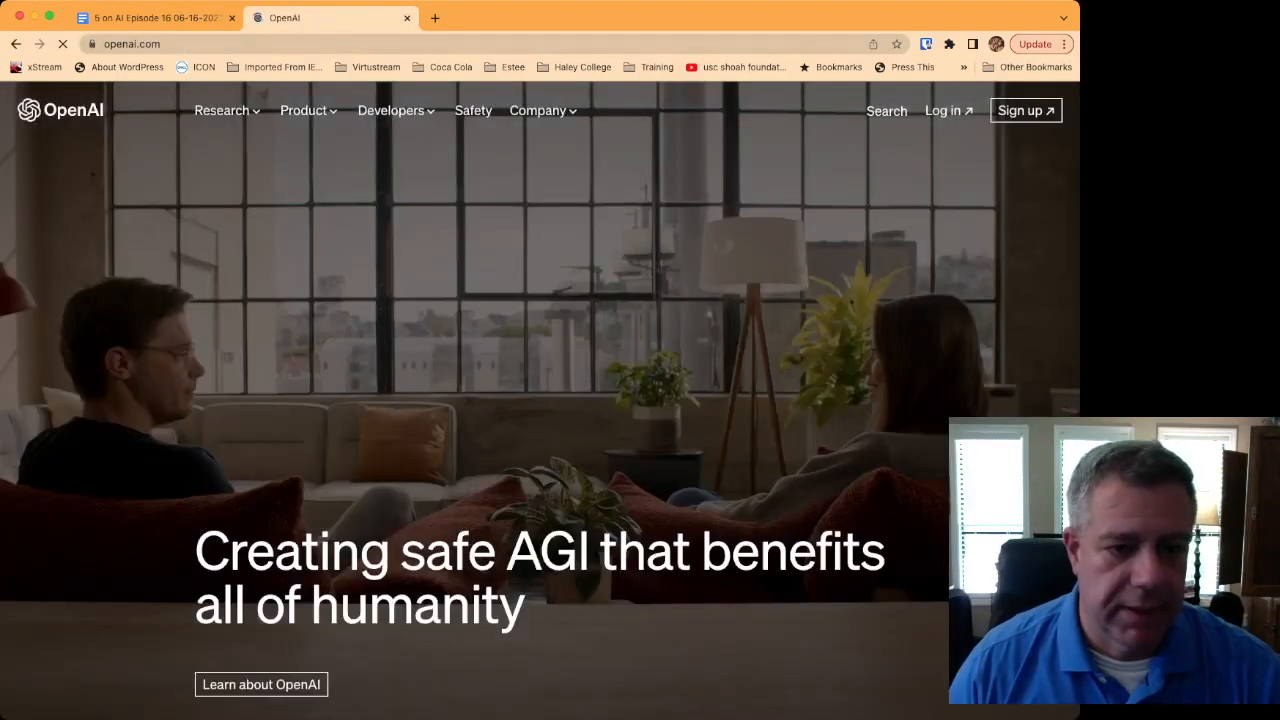
click(943, 111)
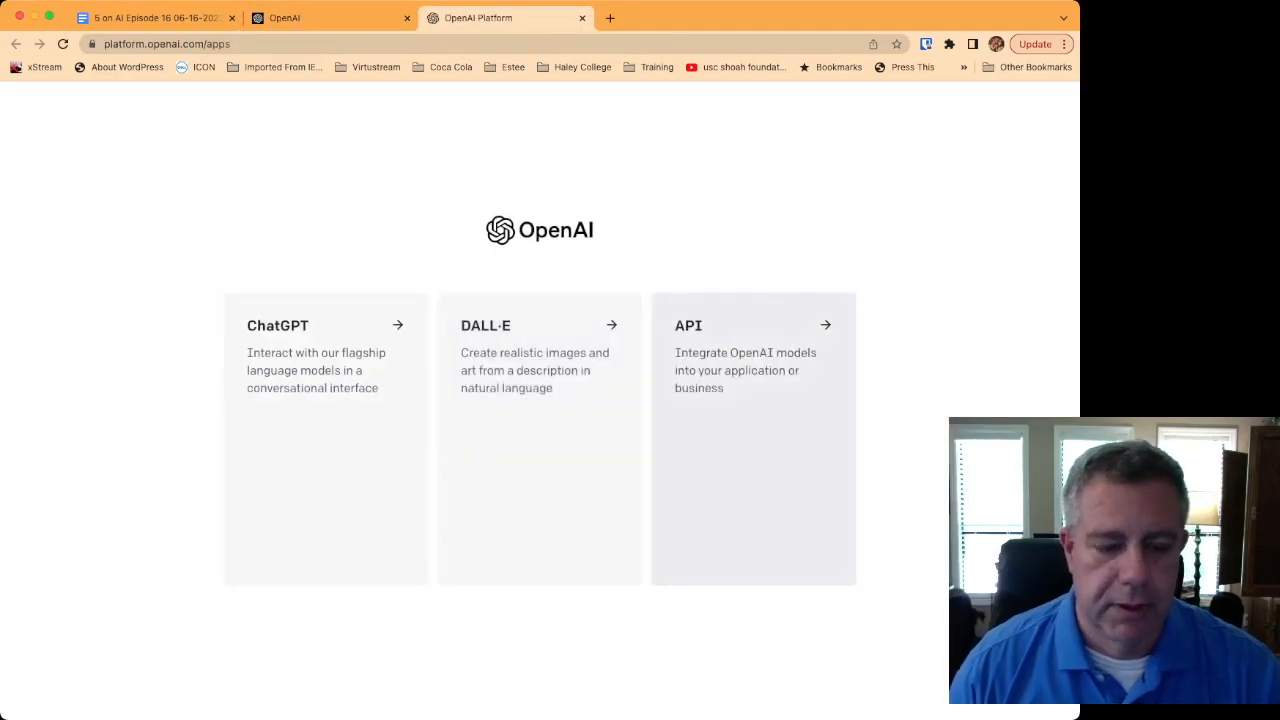
click(753, 400)
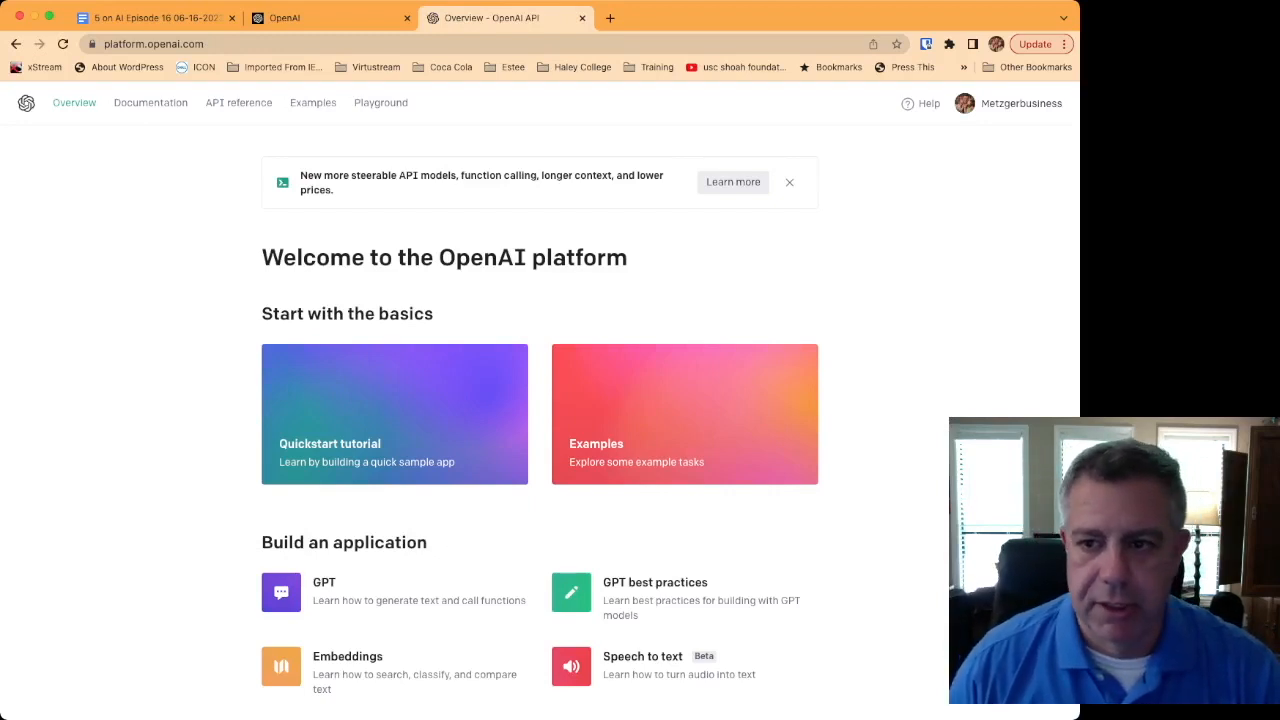
View the account's API keys page and its form for creating a new secret key, cancelling the form.
click(1008, 104)
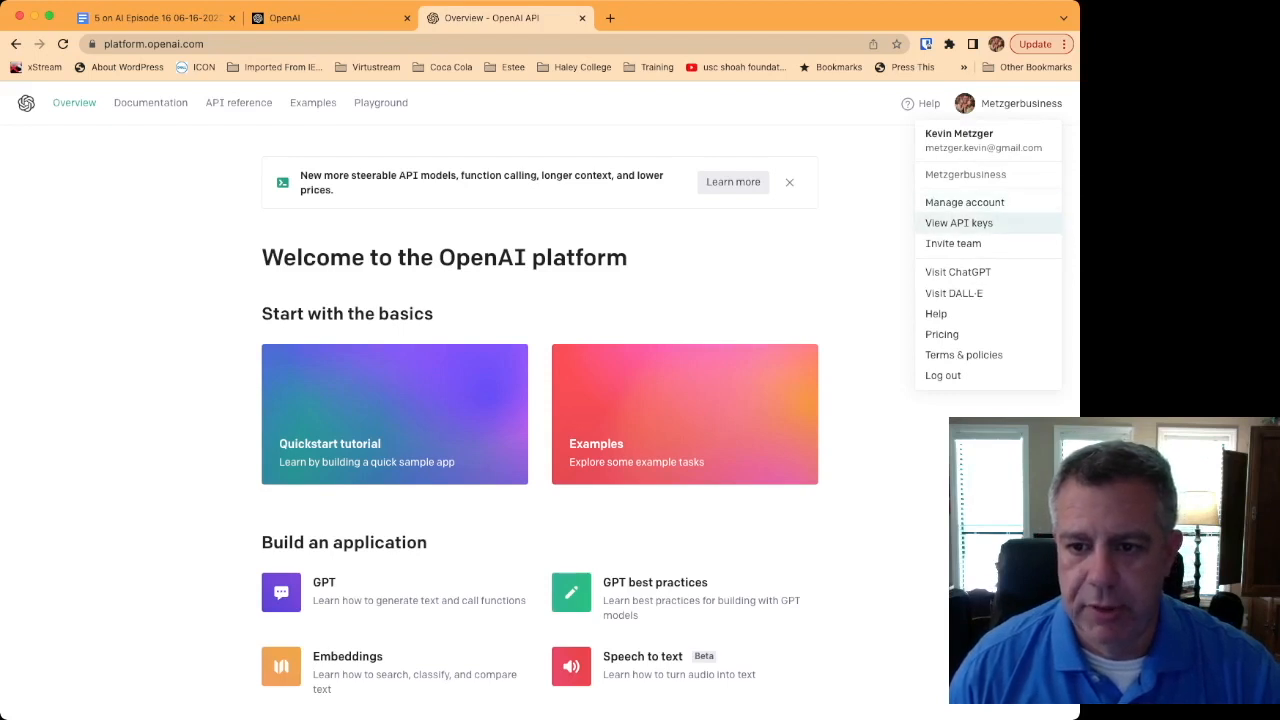
click(958, 223)
click(330, 397)
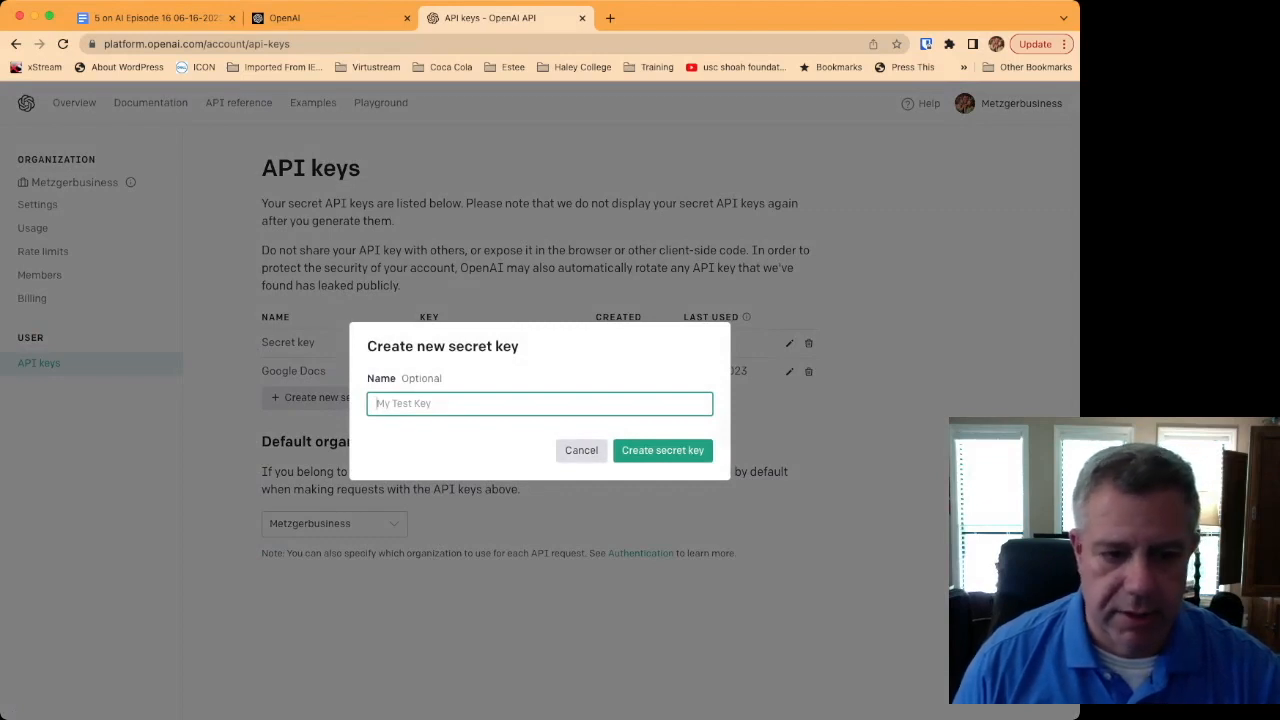
click(581, 450)
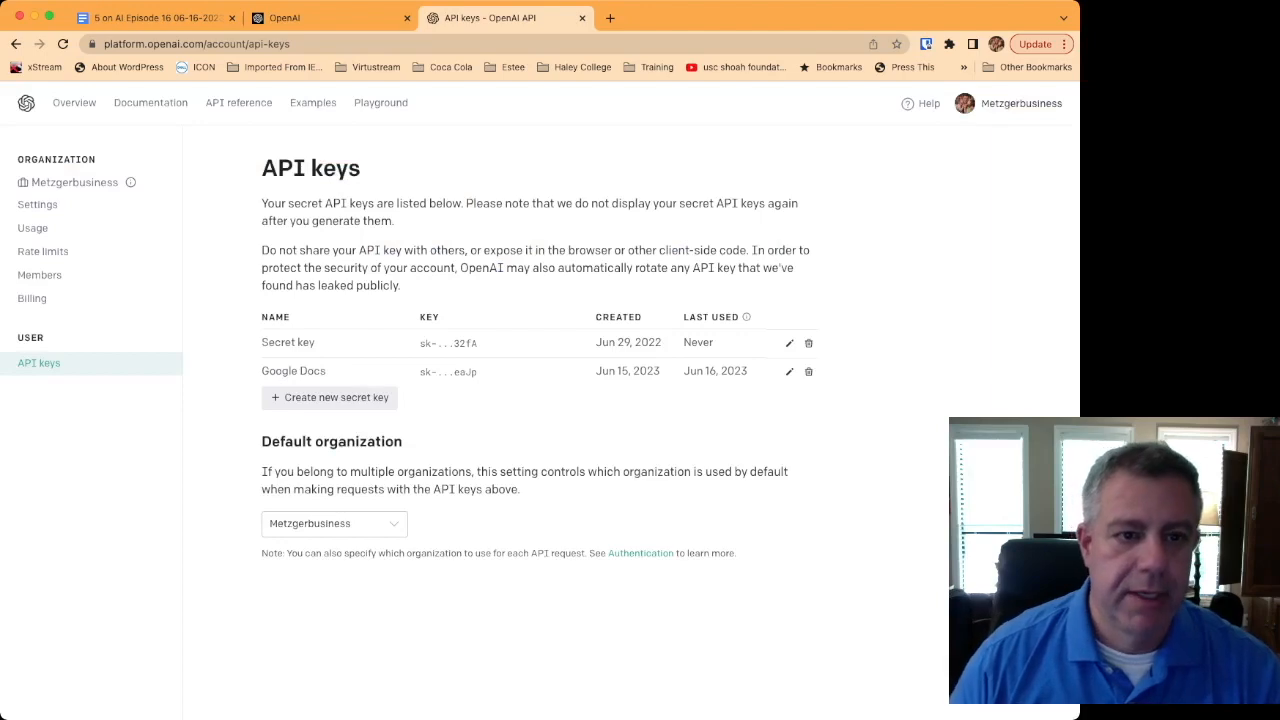
Return to the Google Docs document, view the GPT extension's API key setup dialog and close it without entering a key.
click(157, 18)
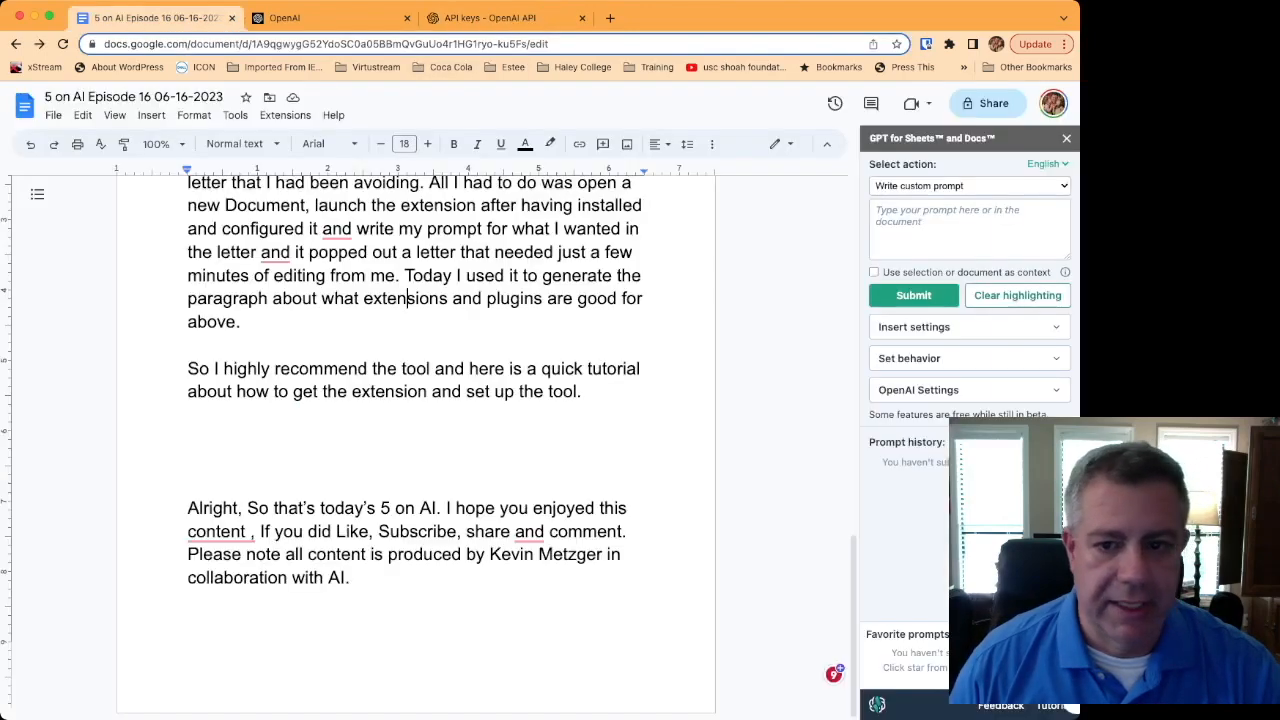
click(285, 115)
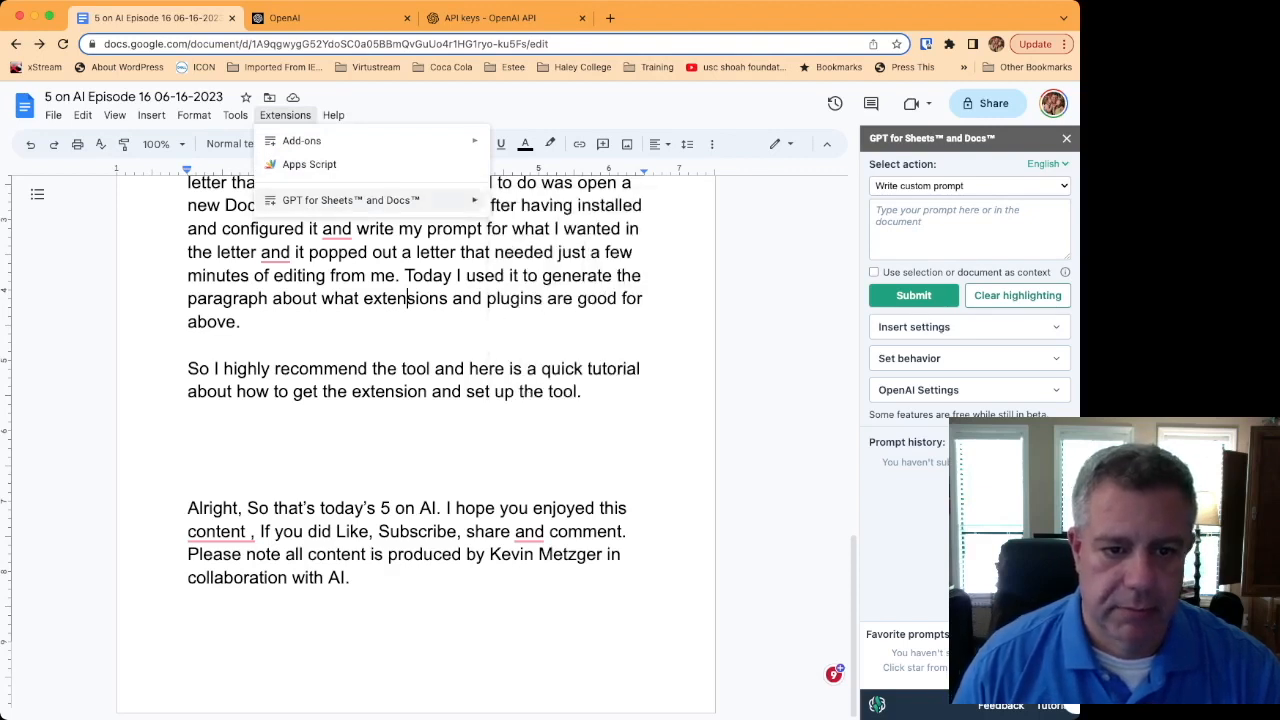
mouse_move(350, 200)
click(543, 240)
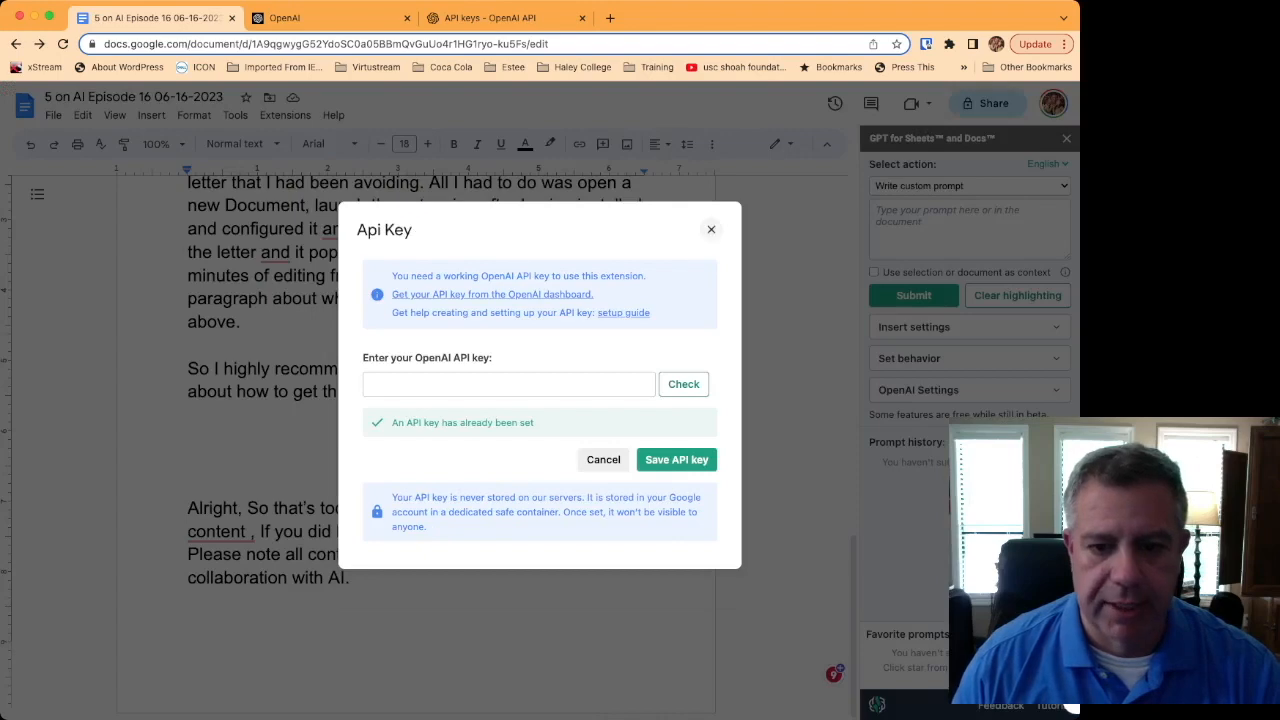
click(711, 229)
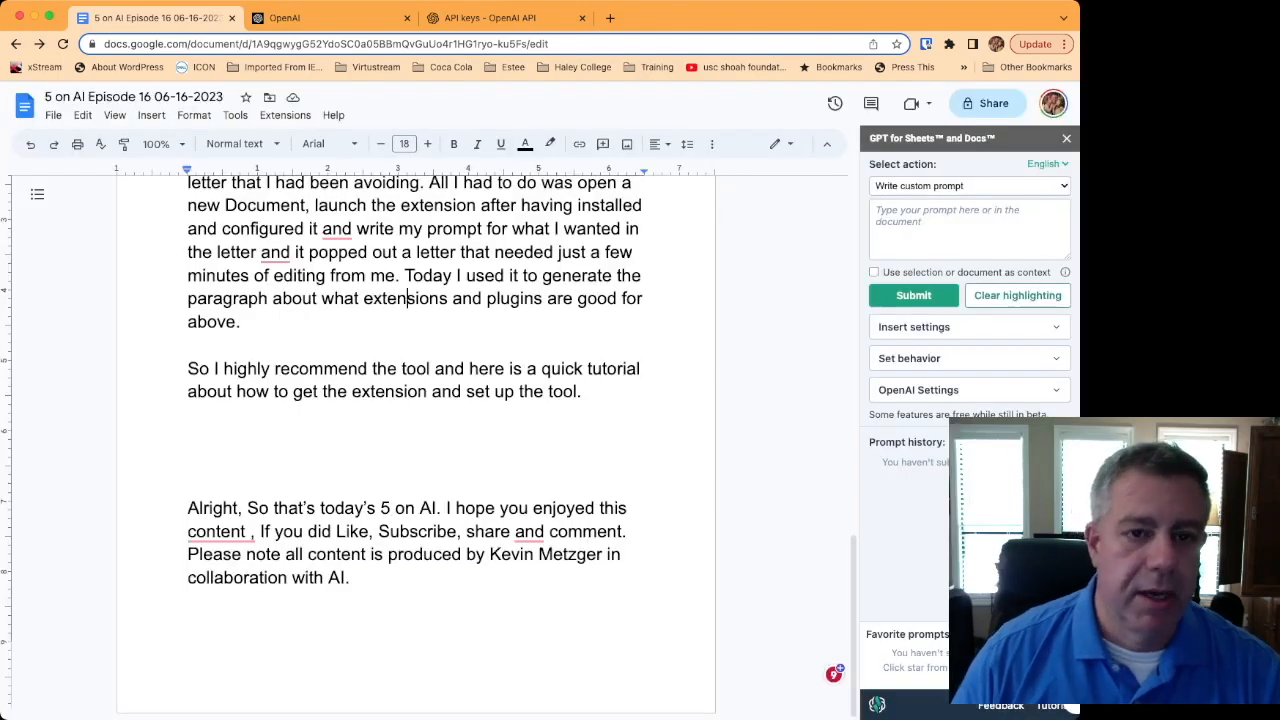
Switch back to the OpenAI platform and examine the organization's API usage.
click(310, 17)
click(490, 18)
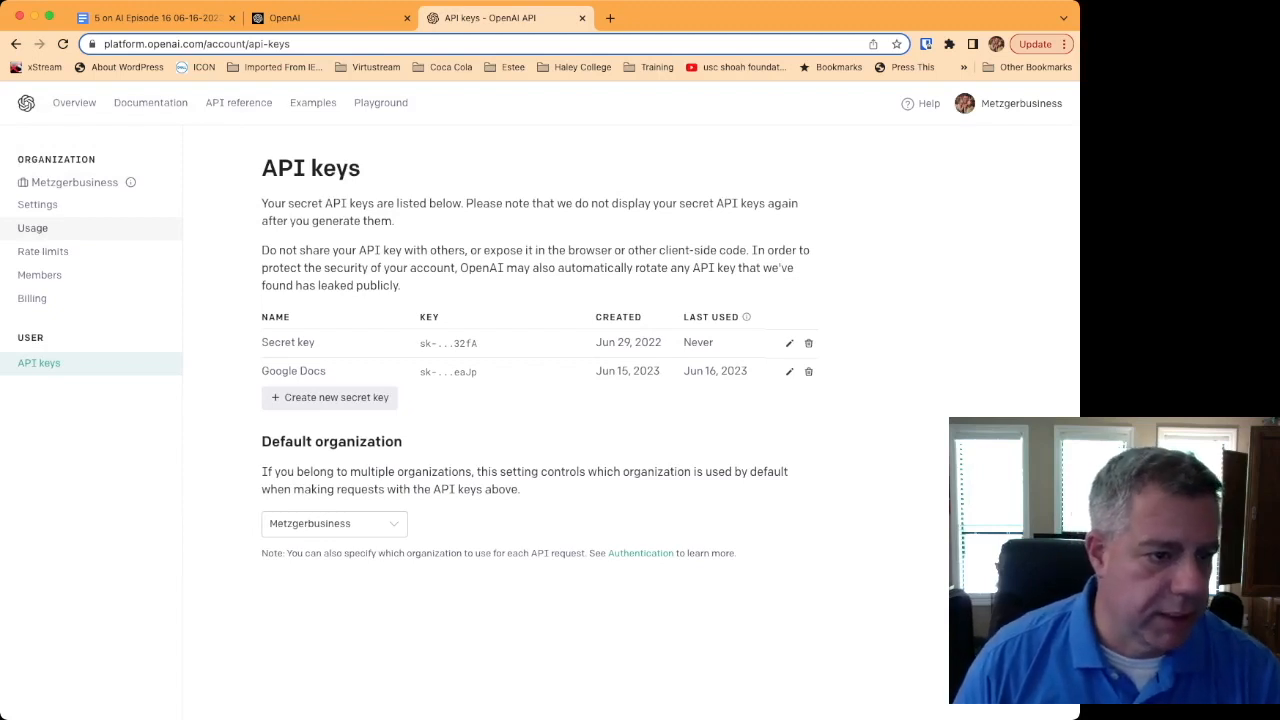
click(33, 228)
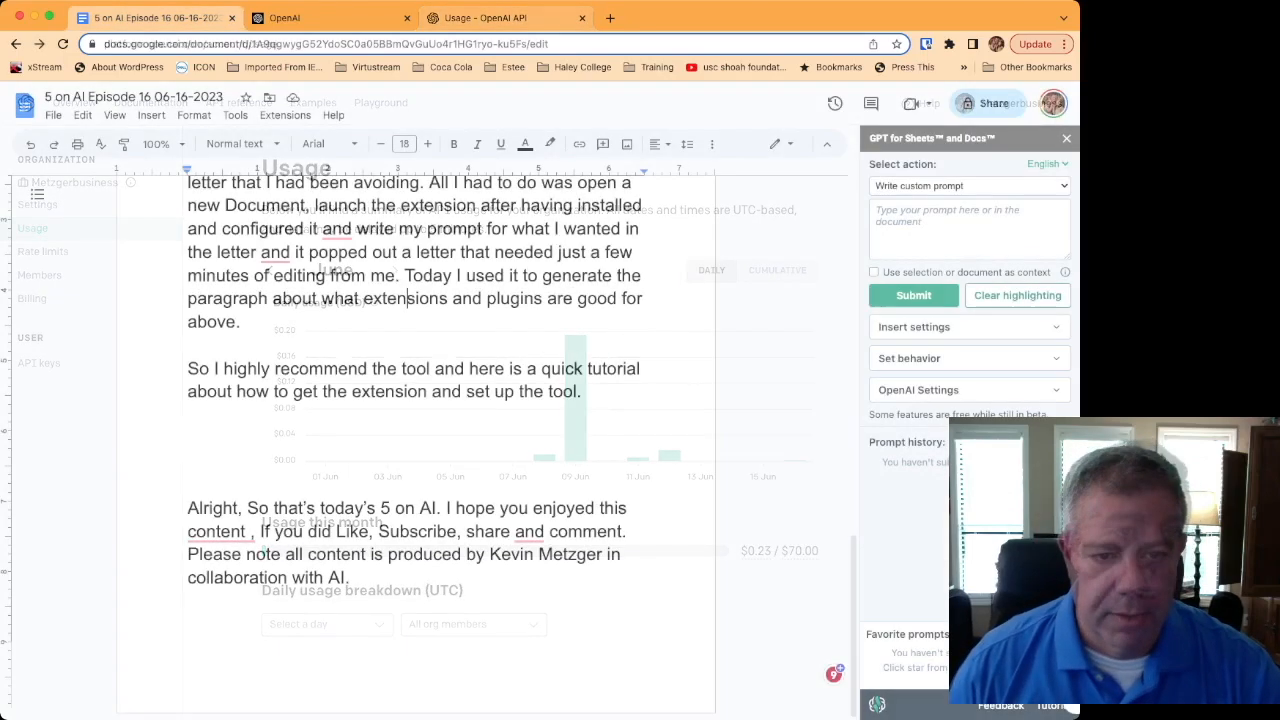
Return to the document and highlight the paragraph beginning "Extensions or plugins are software components".
scroll(415, 450, up, 5)
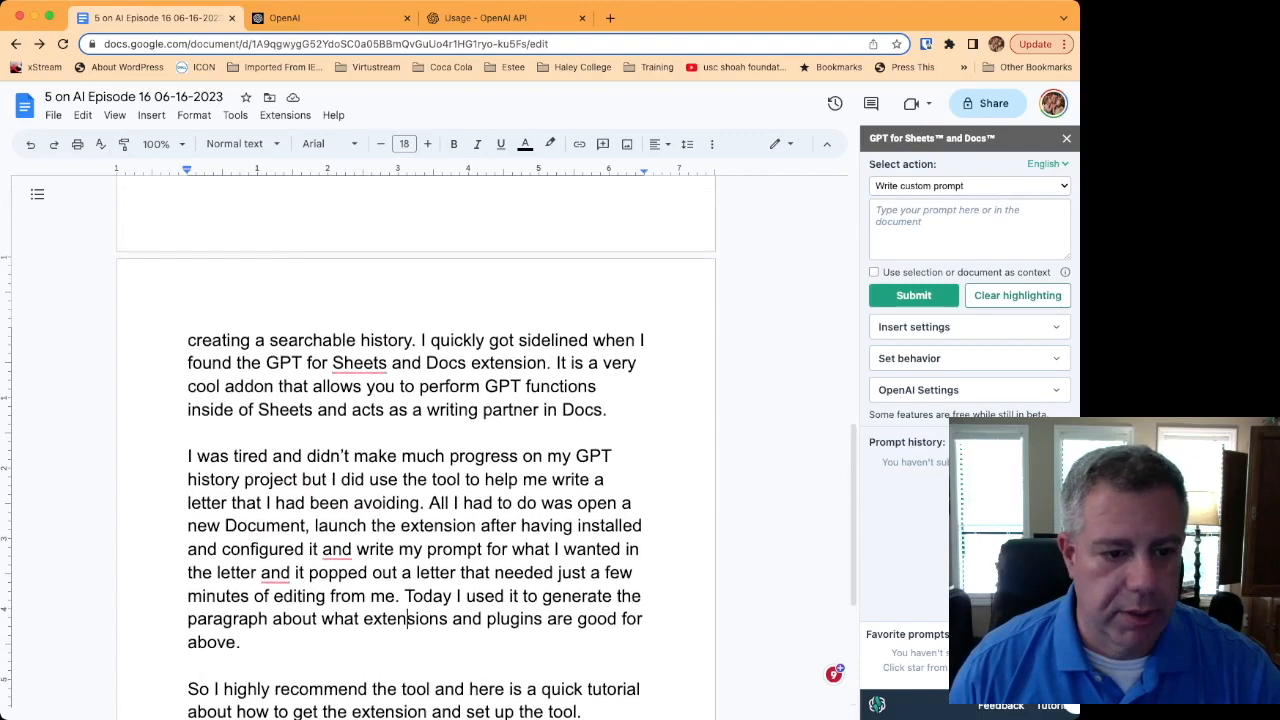
scroll(415, 450, up, 10)
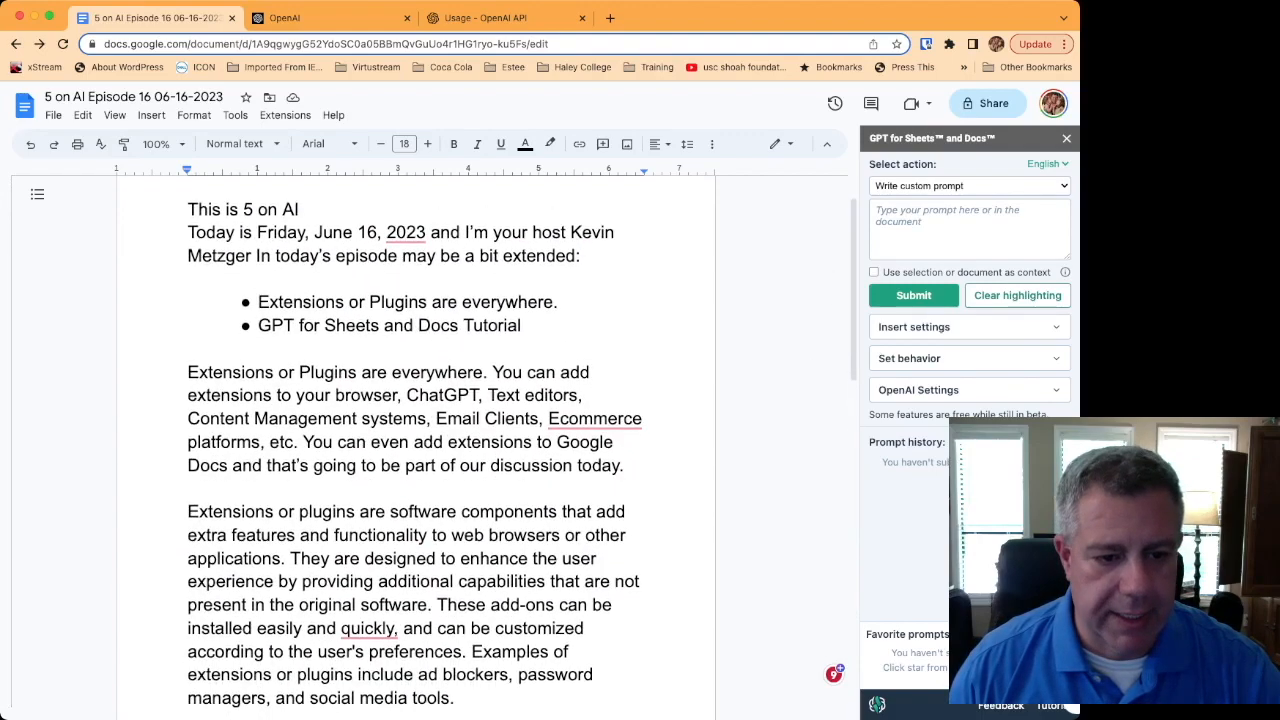
scroll(415, 450, down, 2)
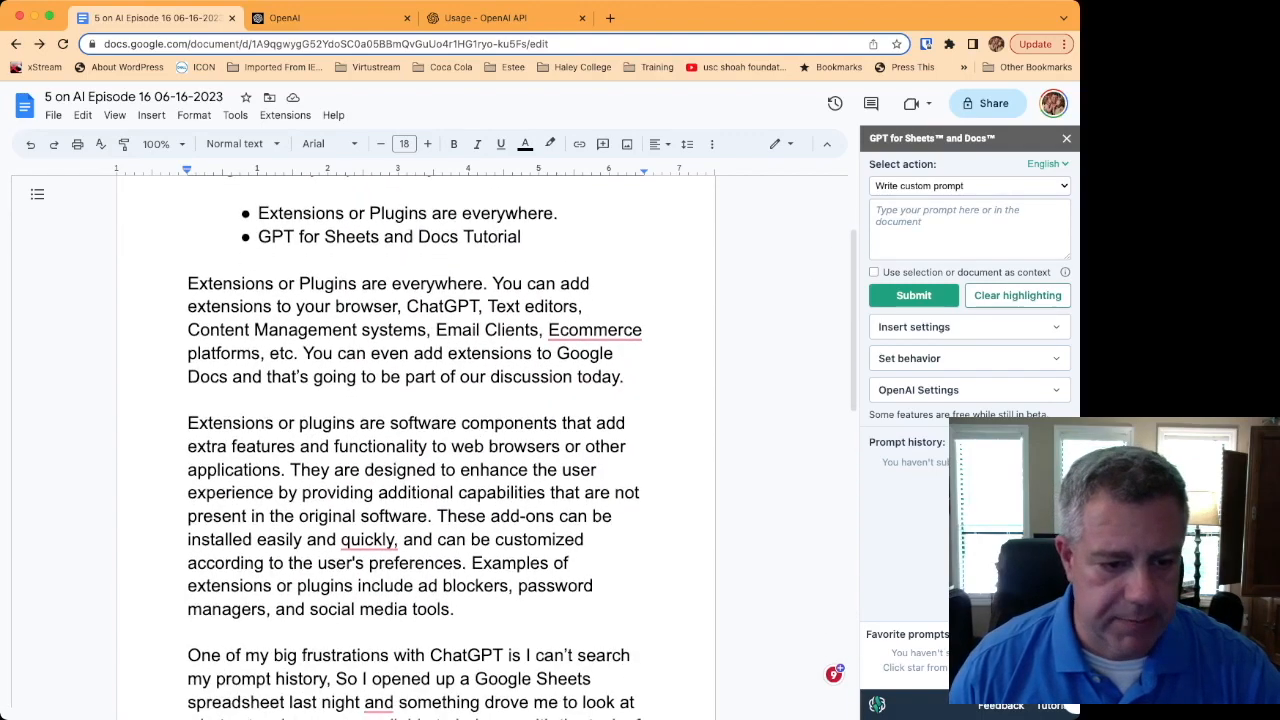
drag(188, 423, 463, 612)
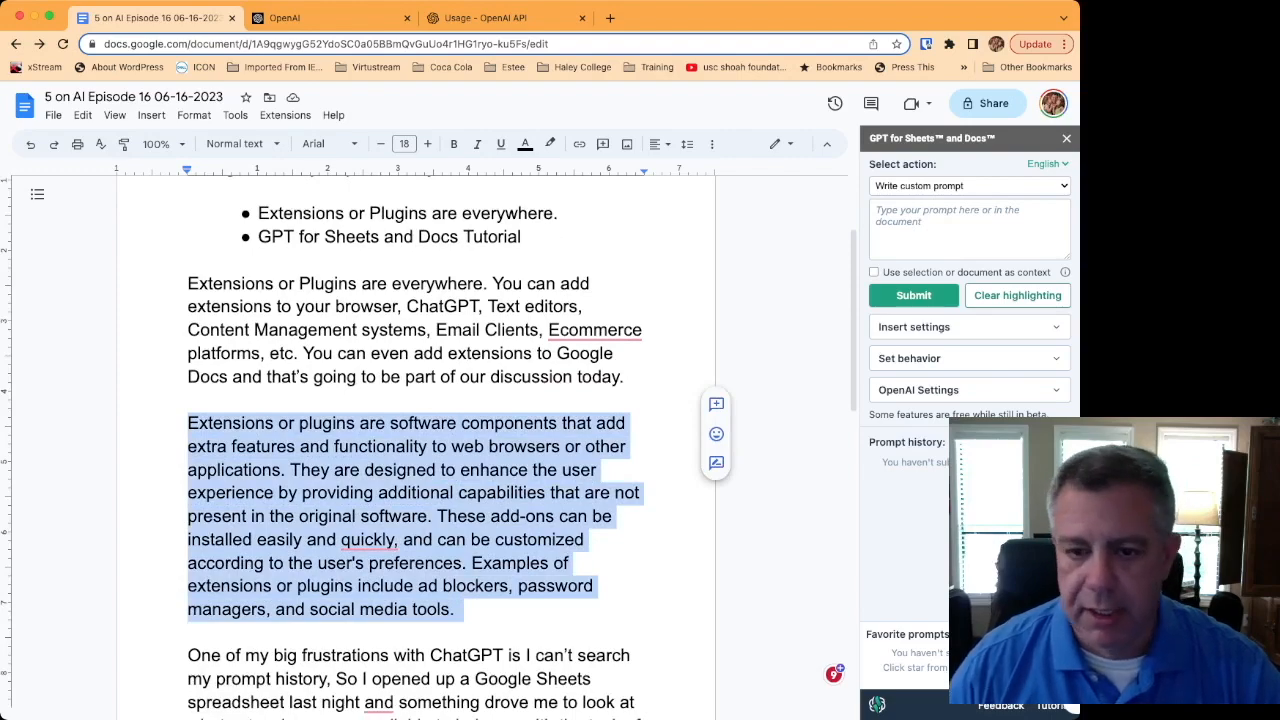
With the cursor above the closing paragraph, enter the prompt "can you demonstrate how to write a paragraph using the GPT for Sheets and Docs tool.".
scroll(415, 450, down, 15)
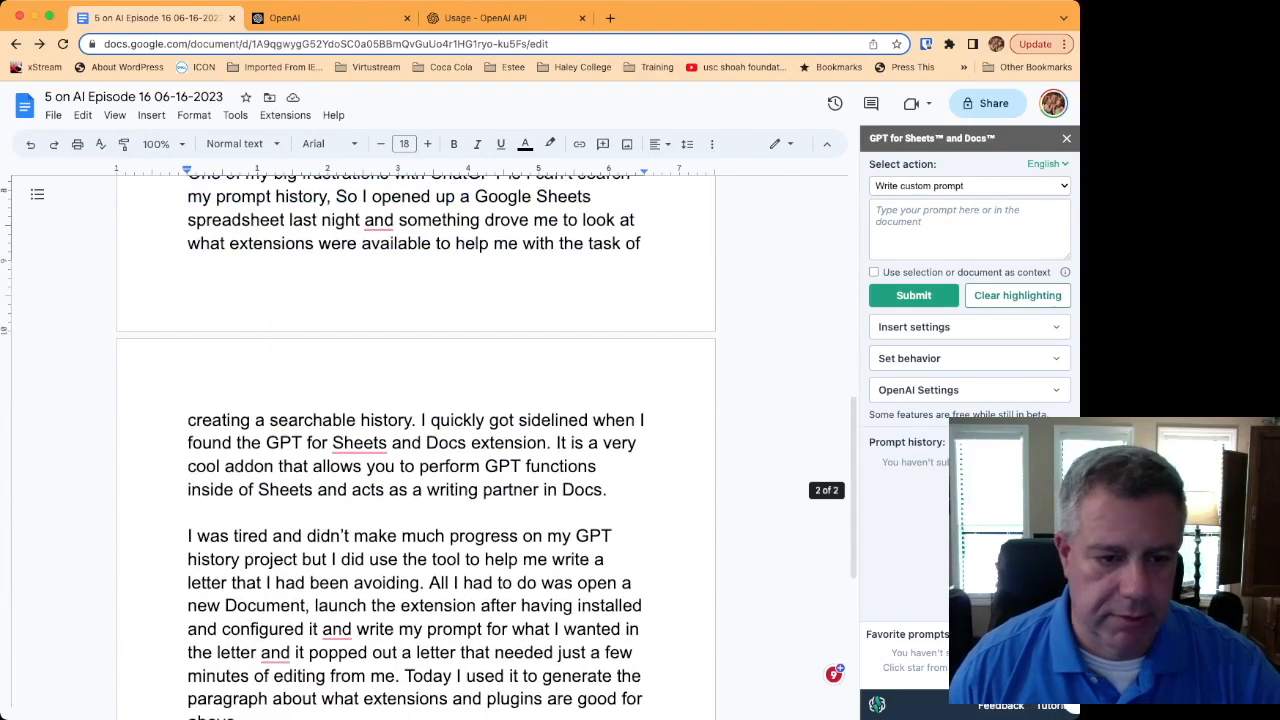
scroll(415, 450, down, 3)
click(190, 437)
click(969, 229)
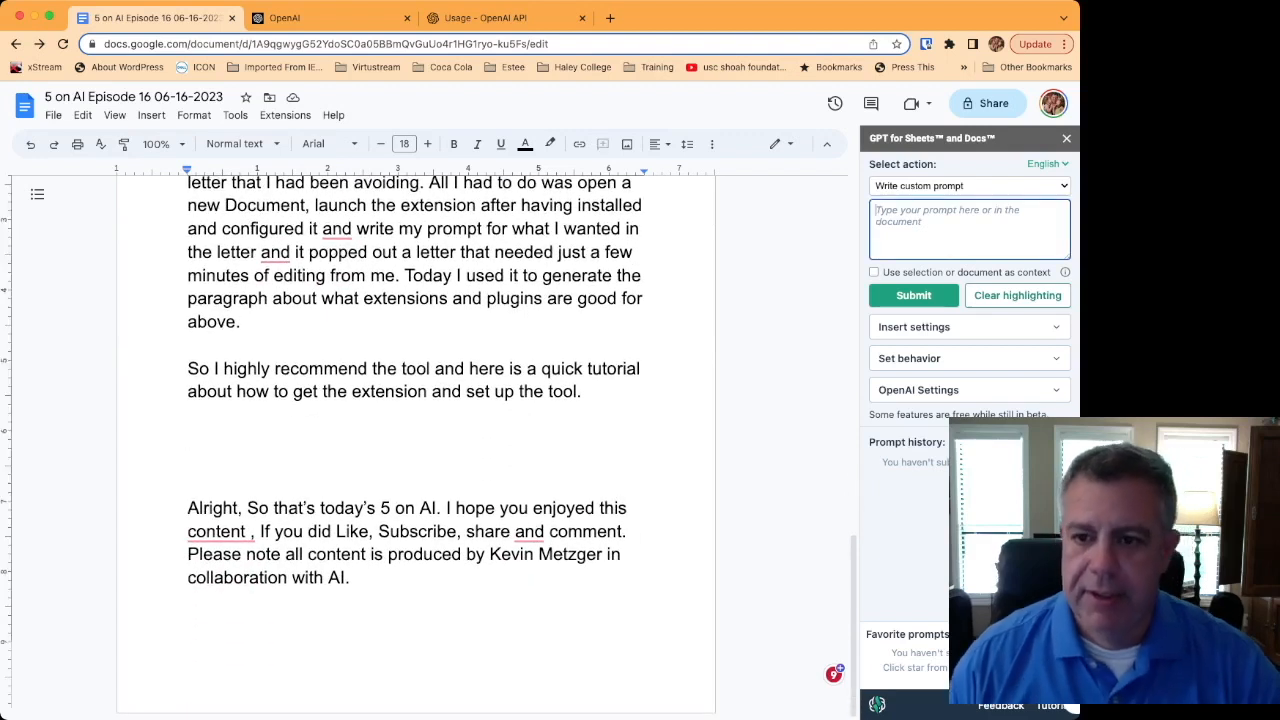
text(can you d)
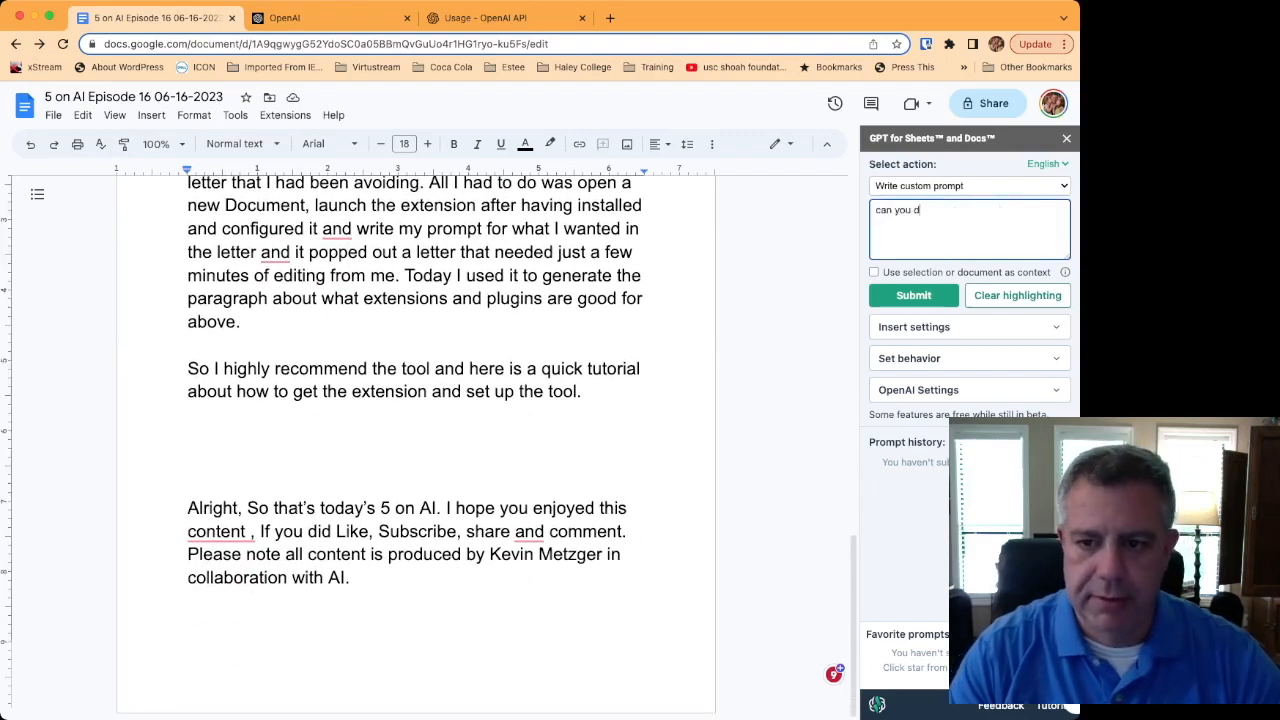
text(emonsr)
key(BackSpace)
text(tra)
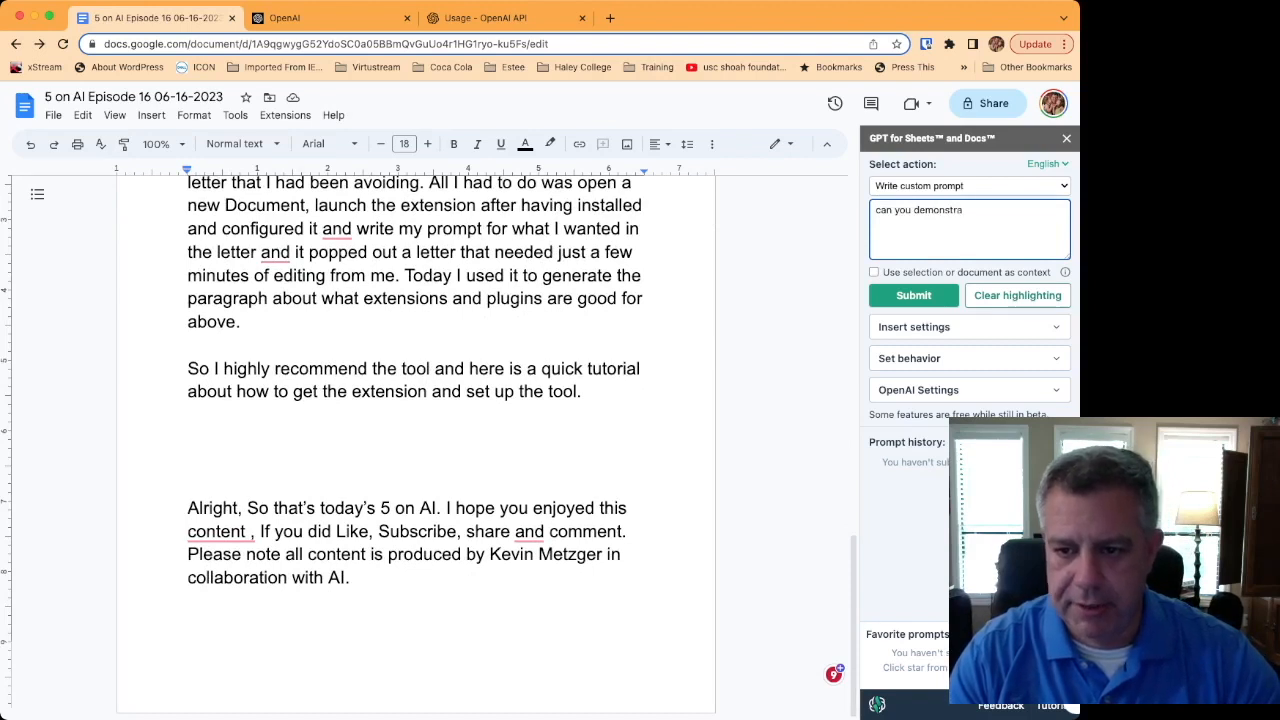
text(te how )
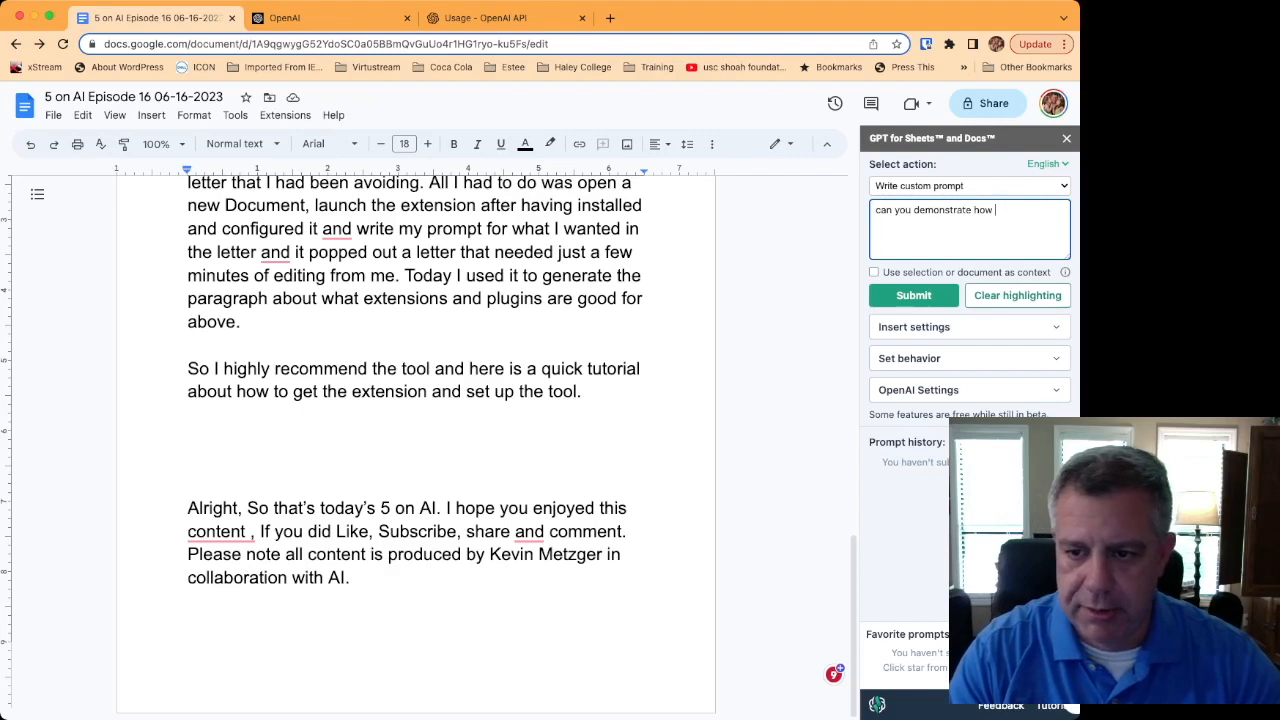
text(to write a )
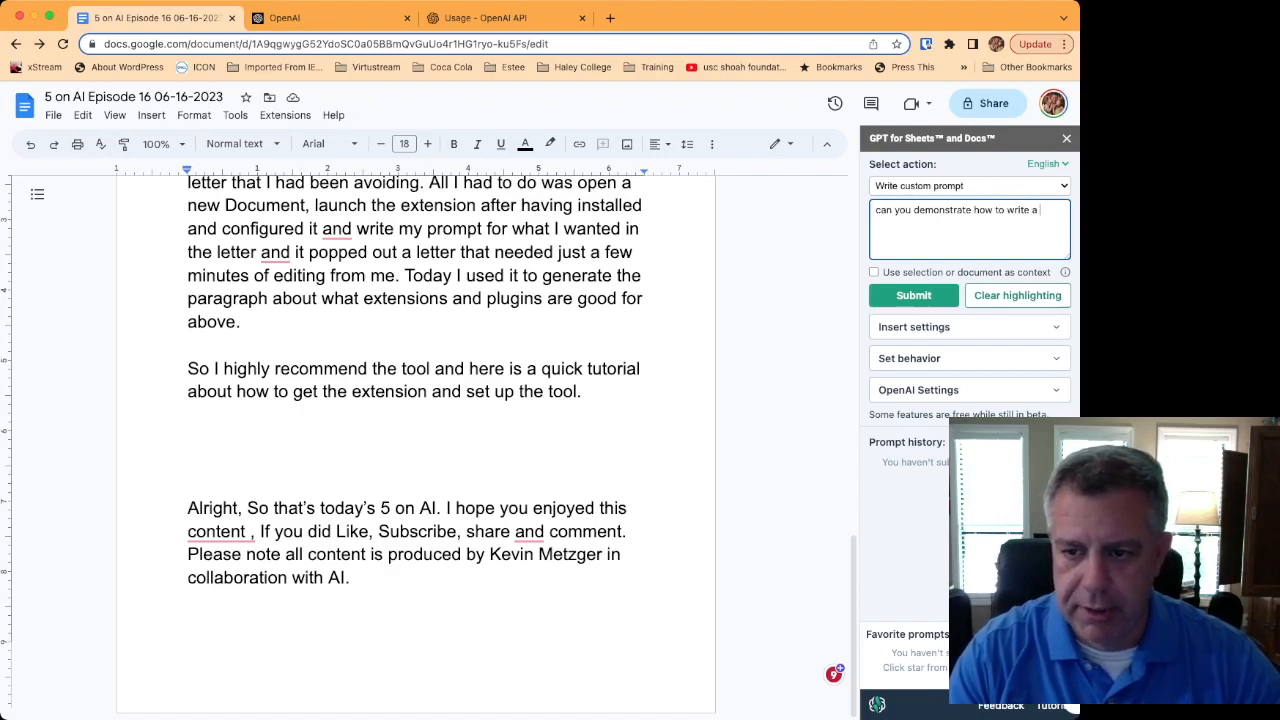
text(paragr)
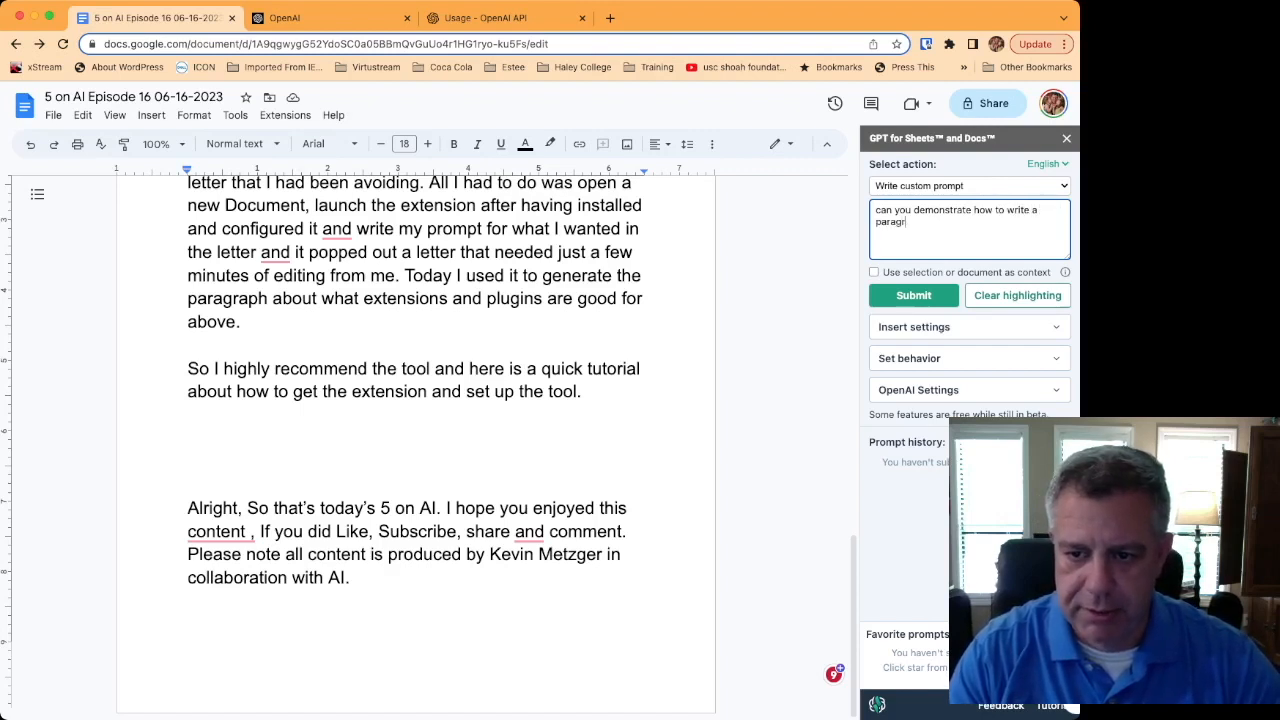
text(aph)
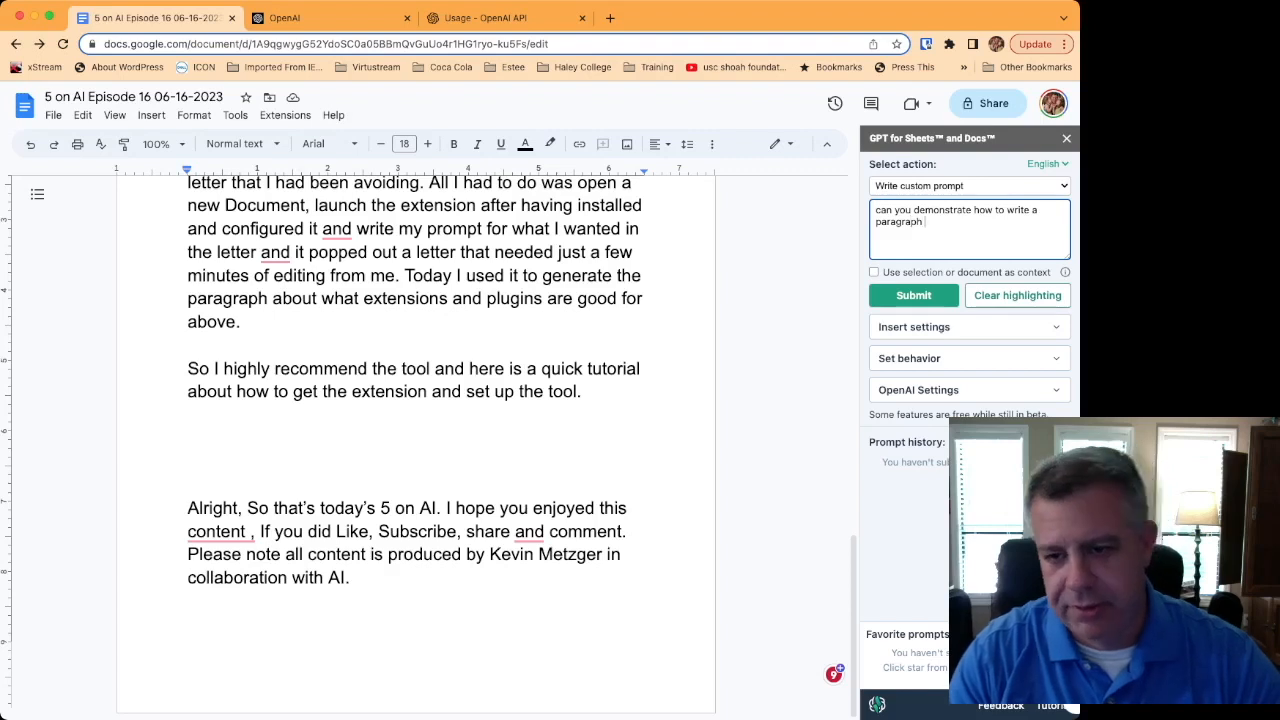
text( us)
text(ing )
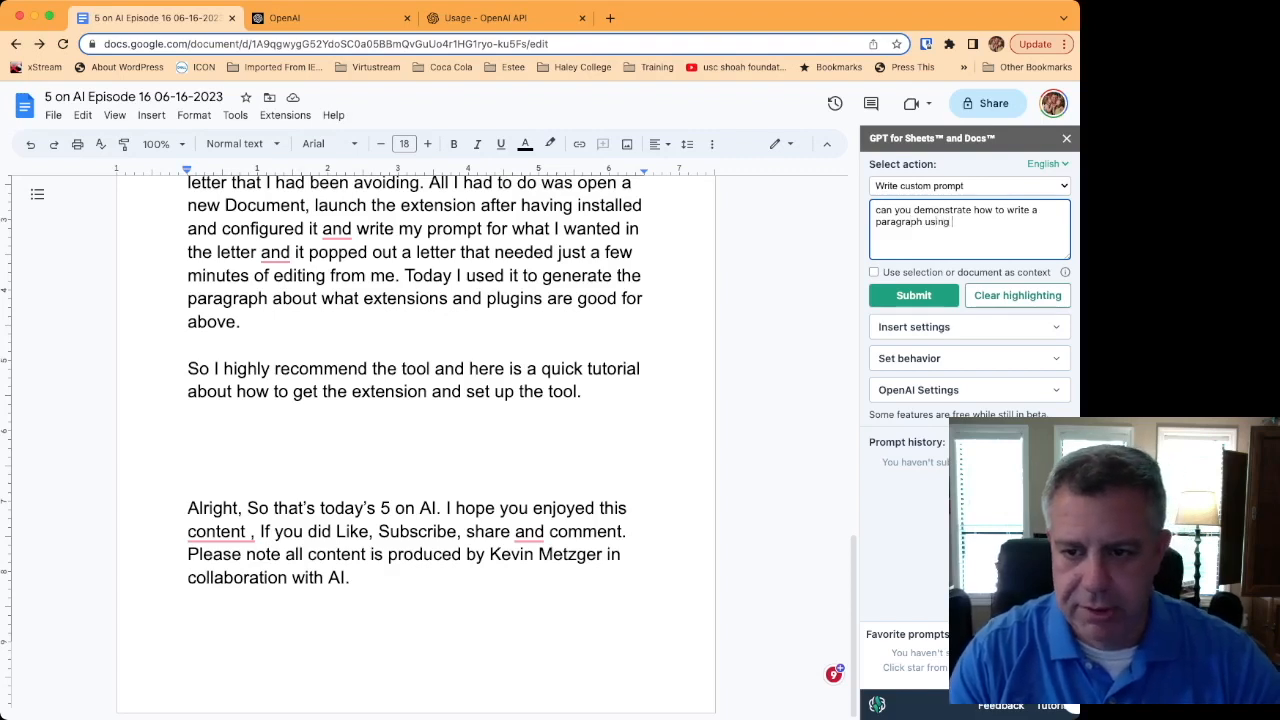
text(the GPT for )
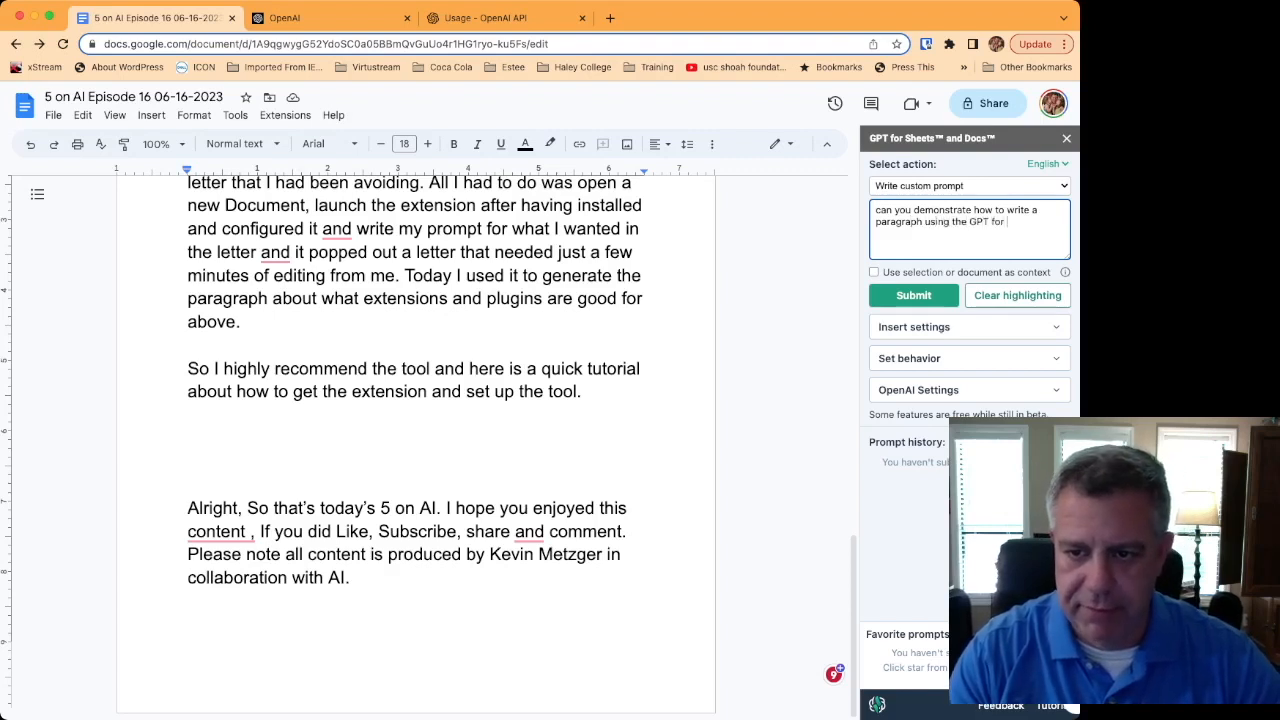
text(Sheets and Docs tool.)
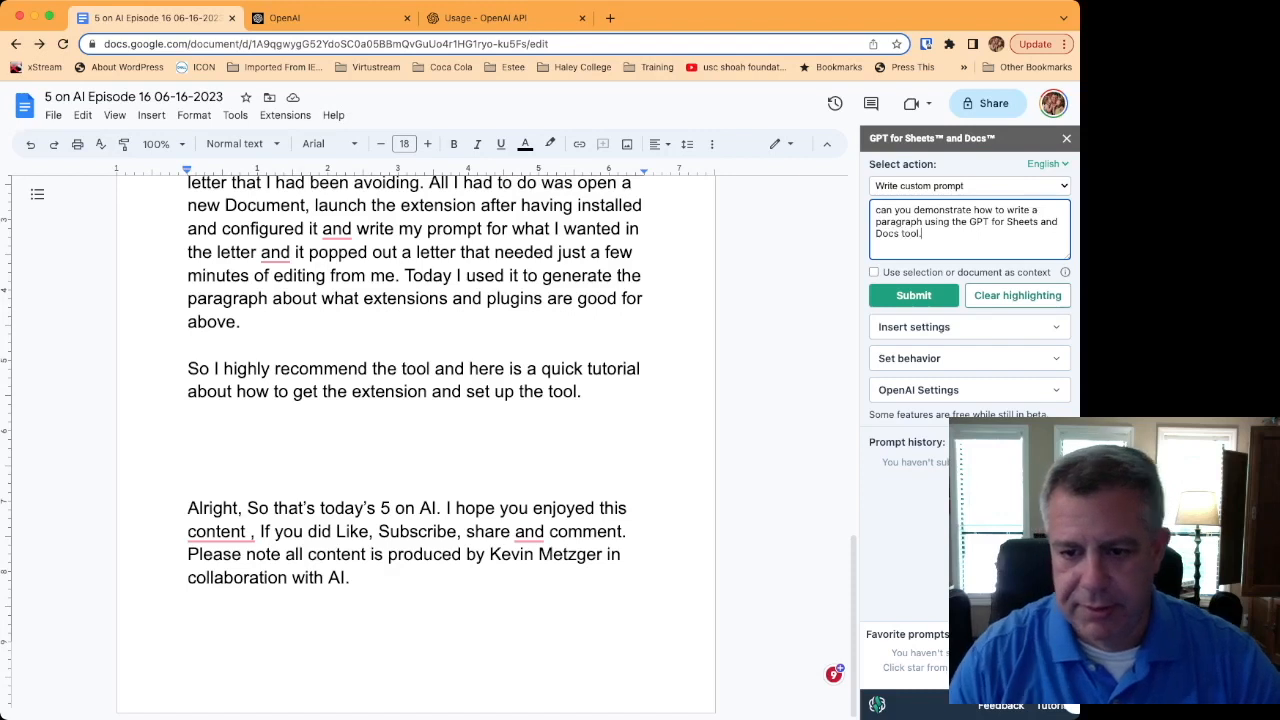
In the GPT extension's insert settings, turn on Highlight insertion for the generated text.
click(969, 327)
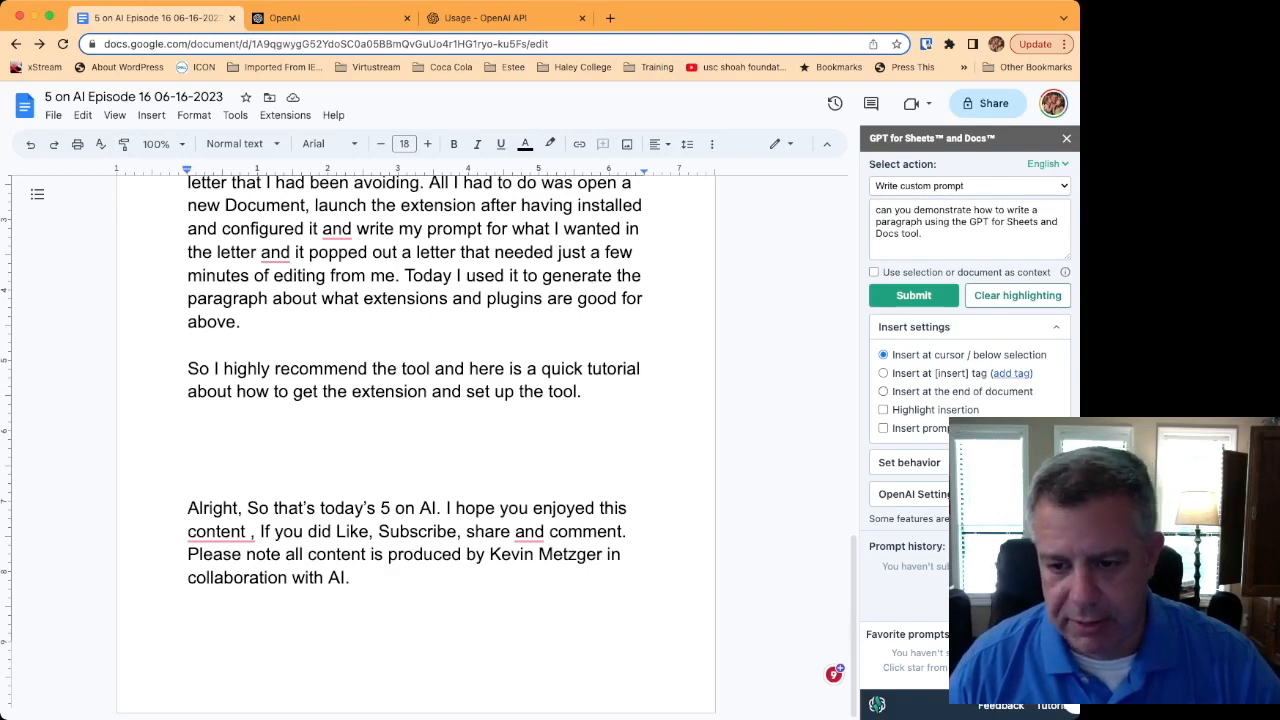
click(883, 410)
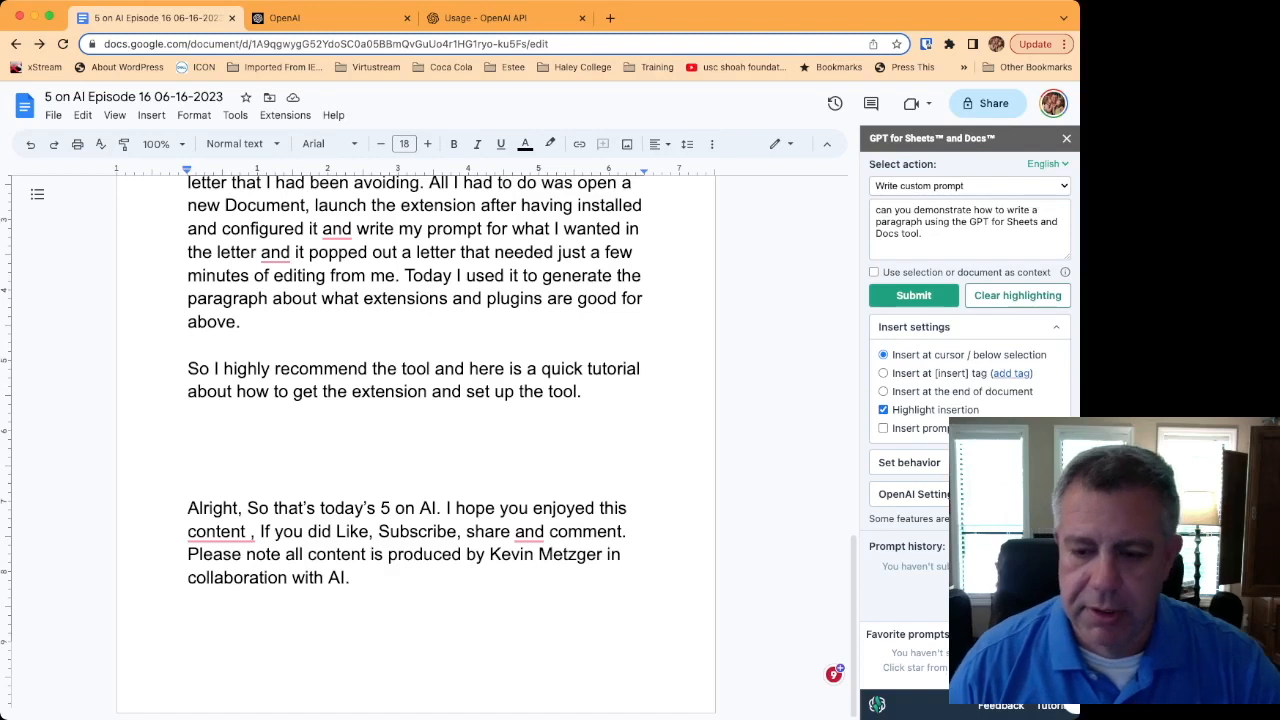
Set the GPT behavior to Copywriter, read through its description, and submit the prompt to generate the paragraph in the document.
click(909, 463)
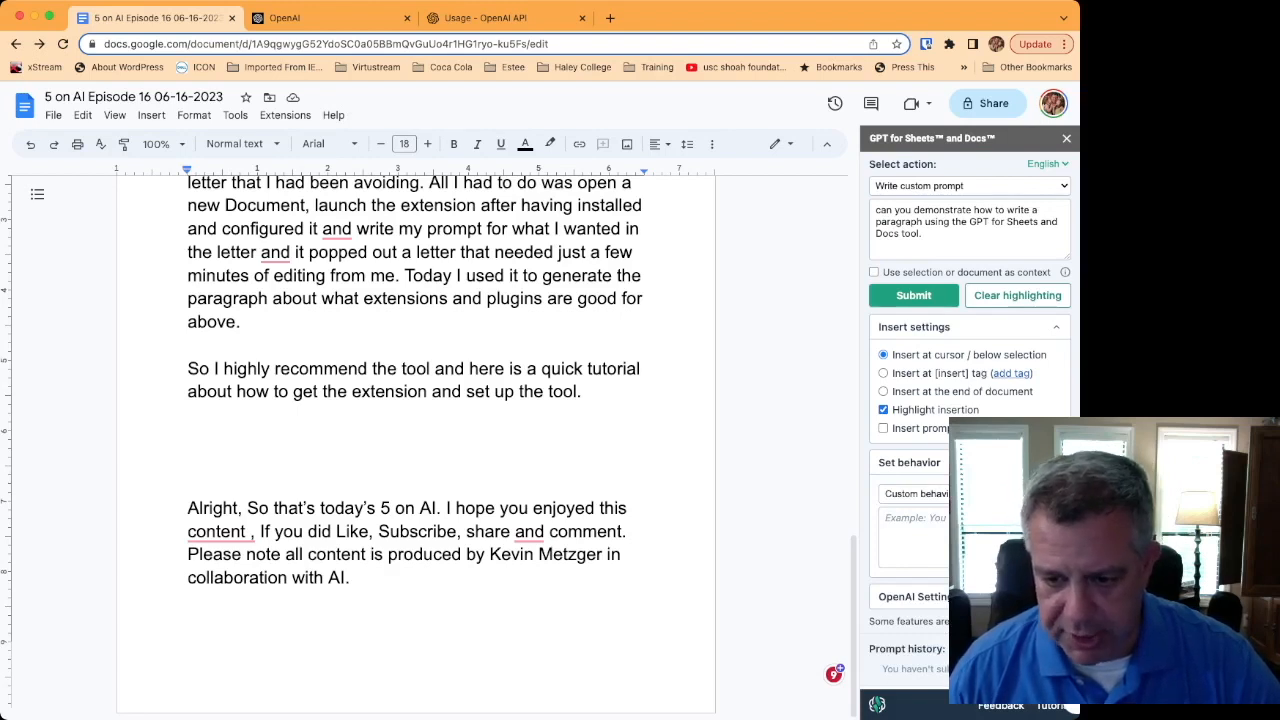
click(970, 512)
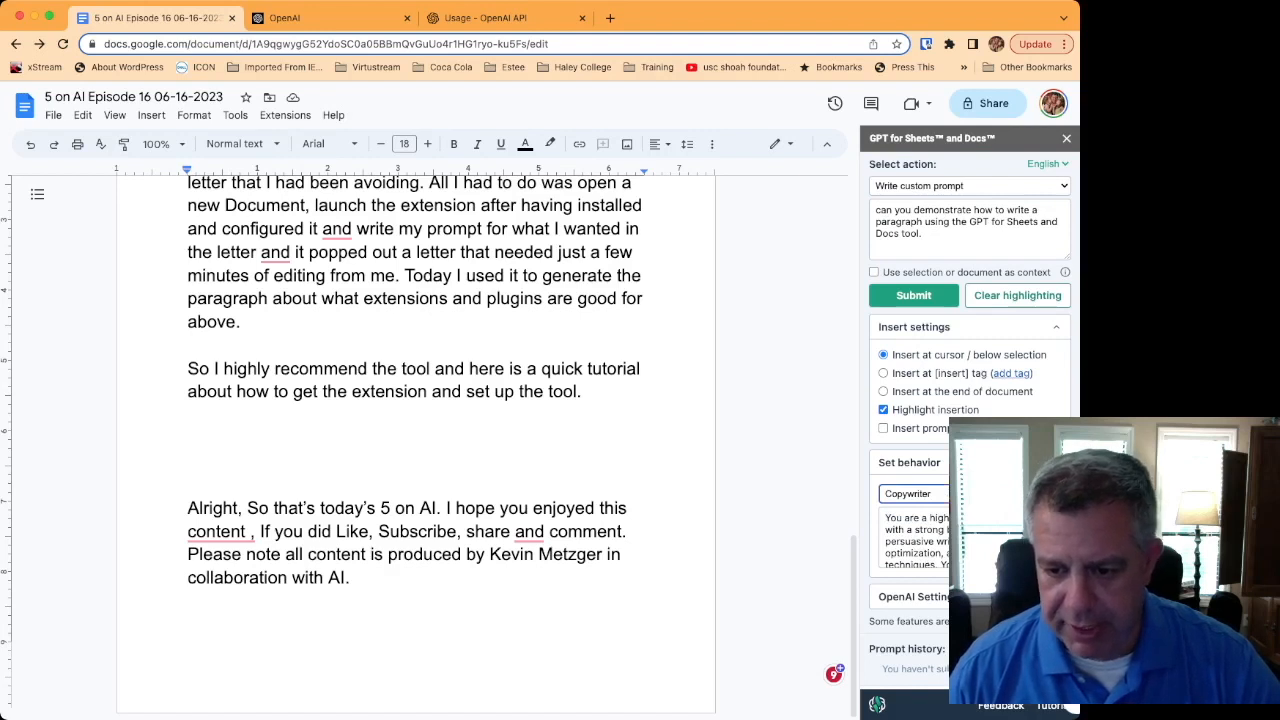
scroll(915, 540, down, 5)
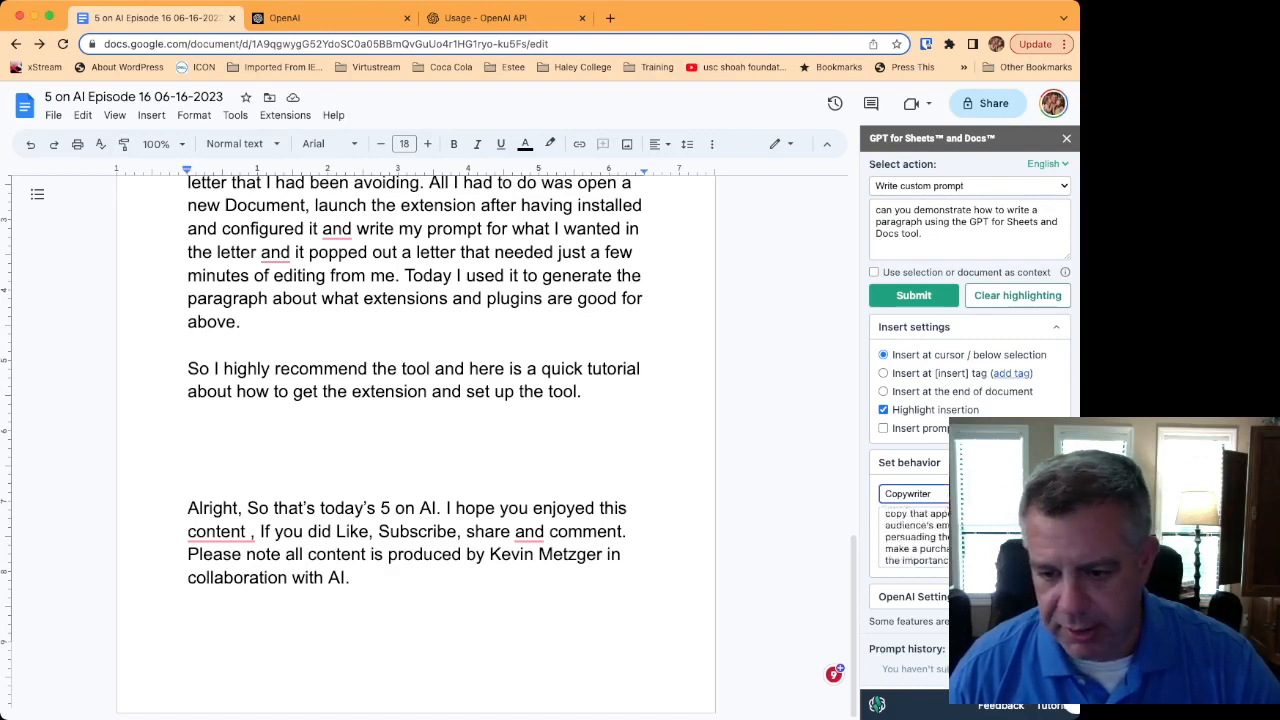
scroll(915, 538, down, 3)
scroll(915, 540, up, 8)
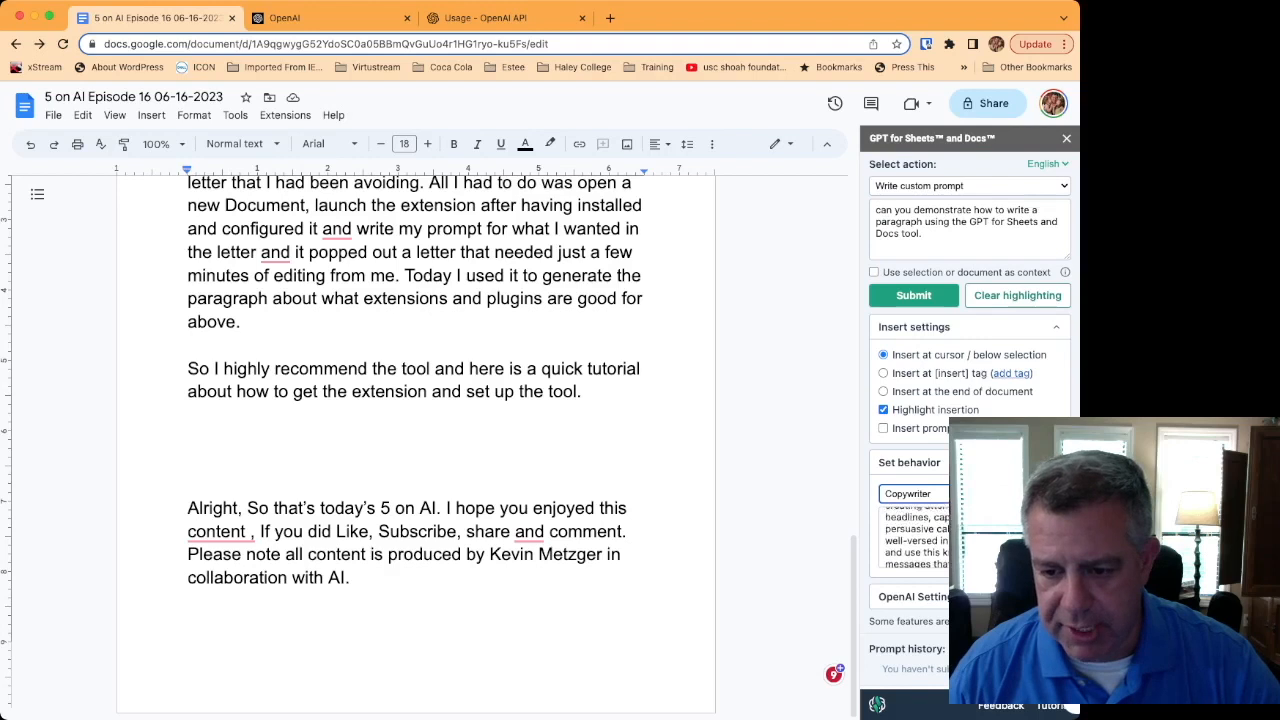
scroll(915, 540, down, 8)
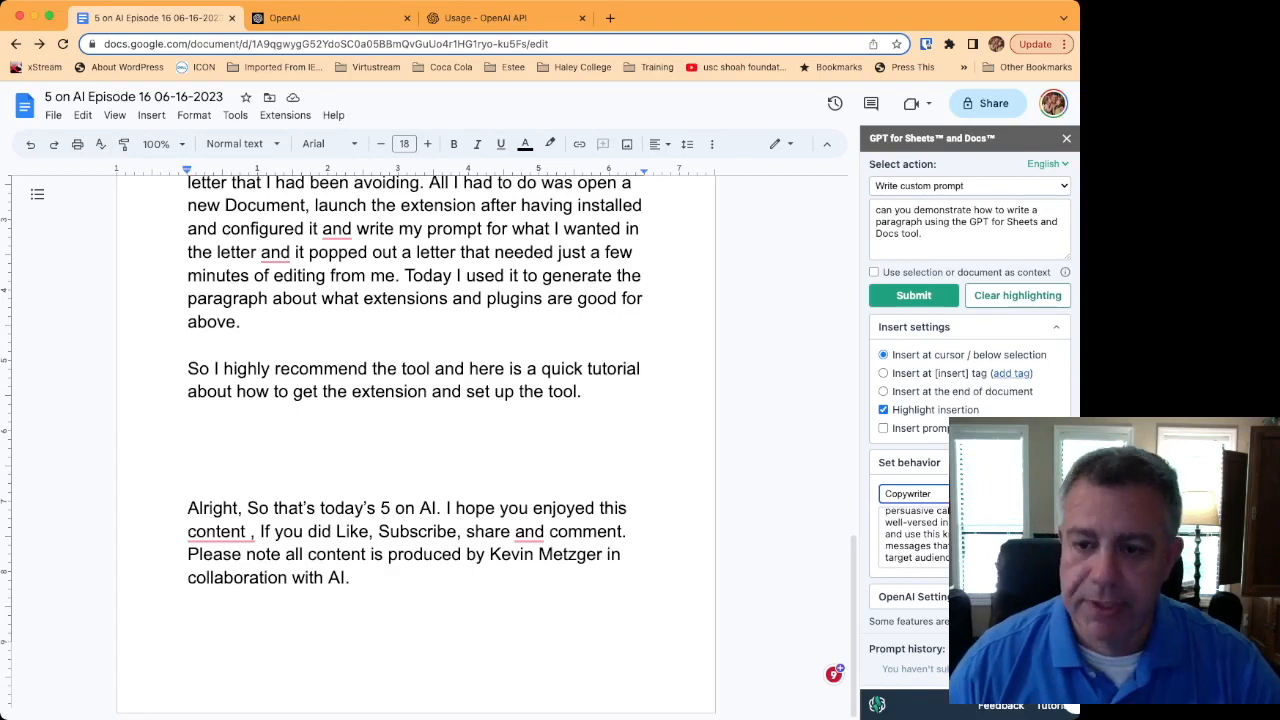
click(913, 295)
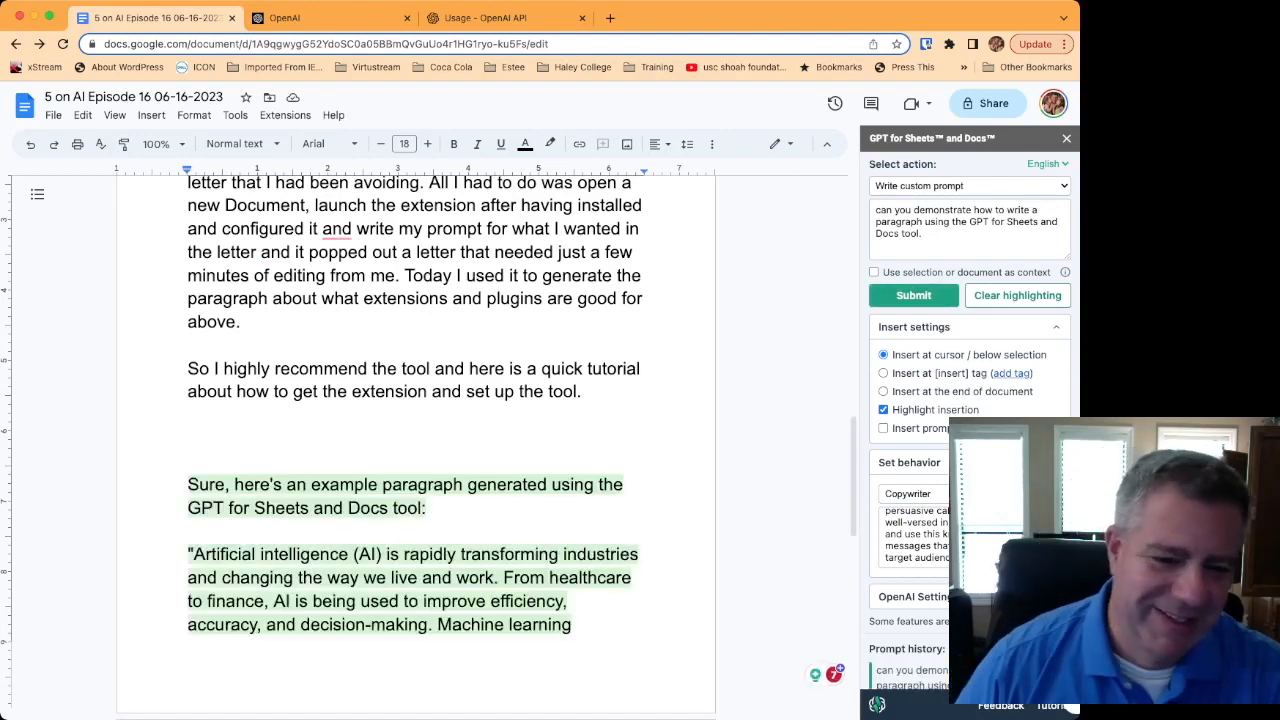
Examine the highlighted generated text from its introductory sentence down to the document's closing paragraph.
scroll(416, 448, down, 3)
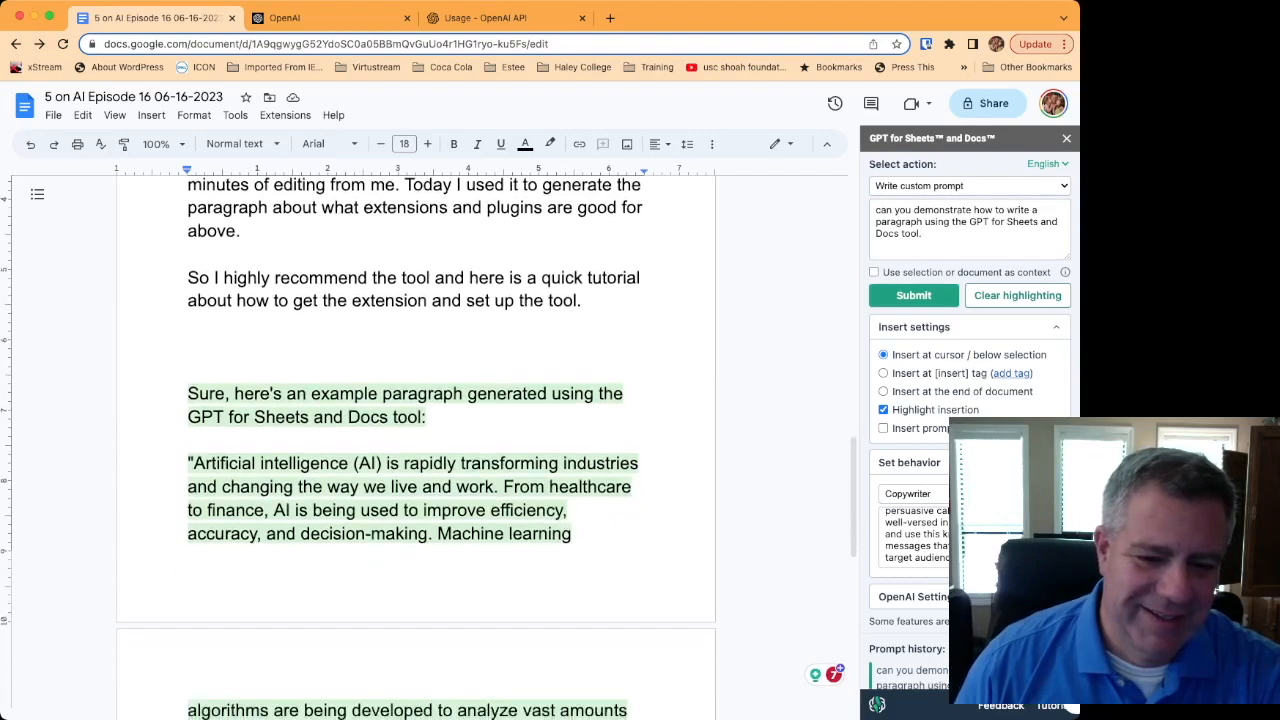
scroll(423, 427, down, 3)
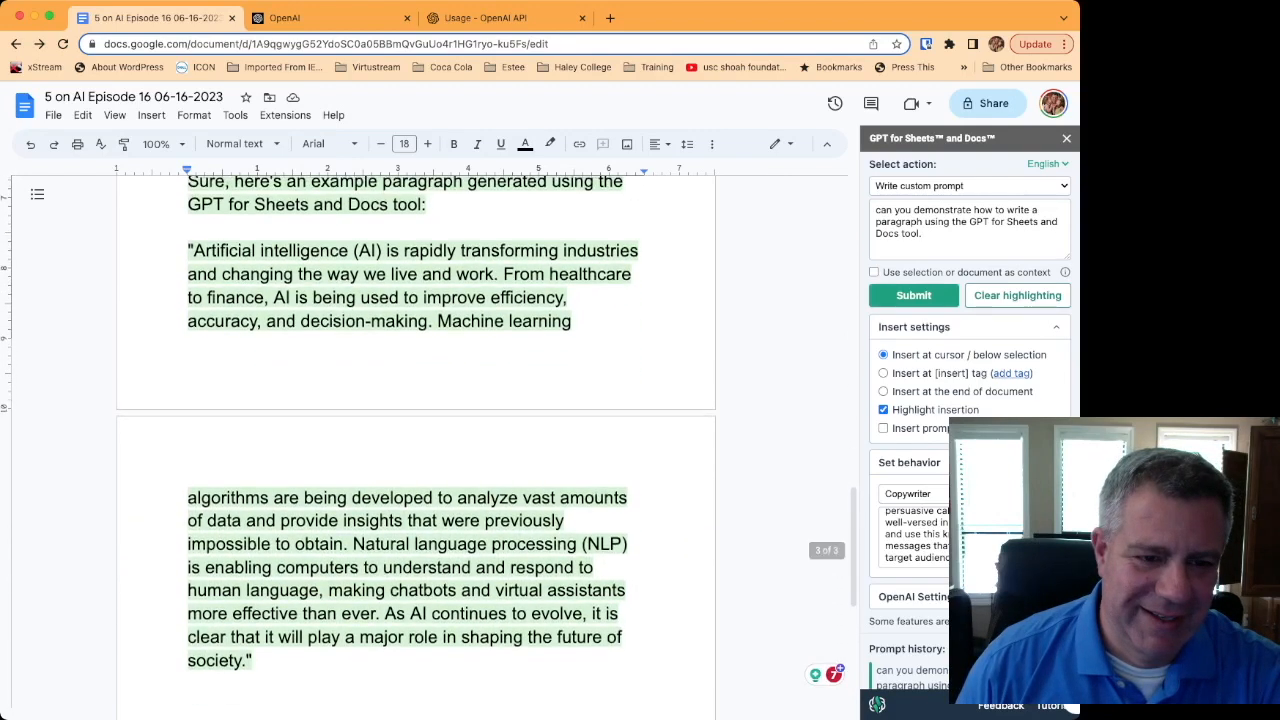
scroll(416, 448, up, 2)
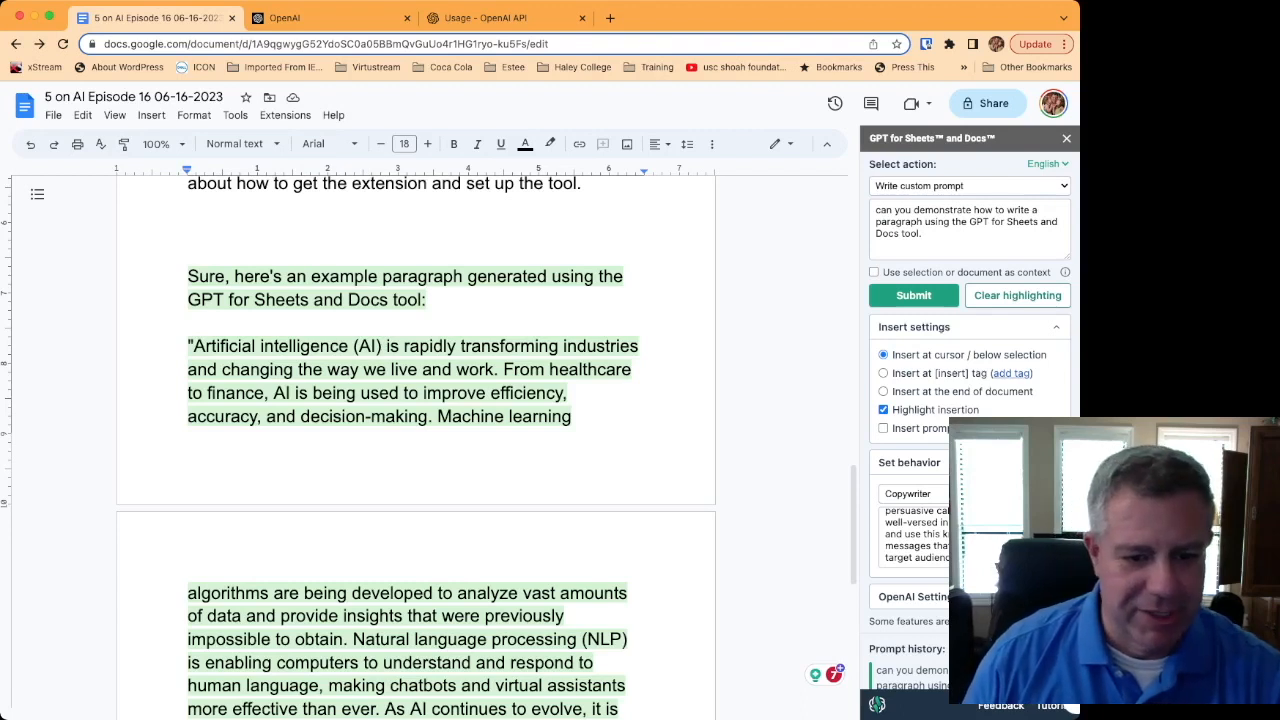
scroll(416, 448, down, 1)
scroll(416, 448, down, 1)
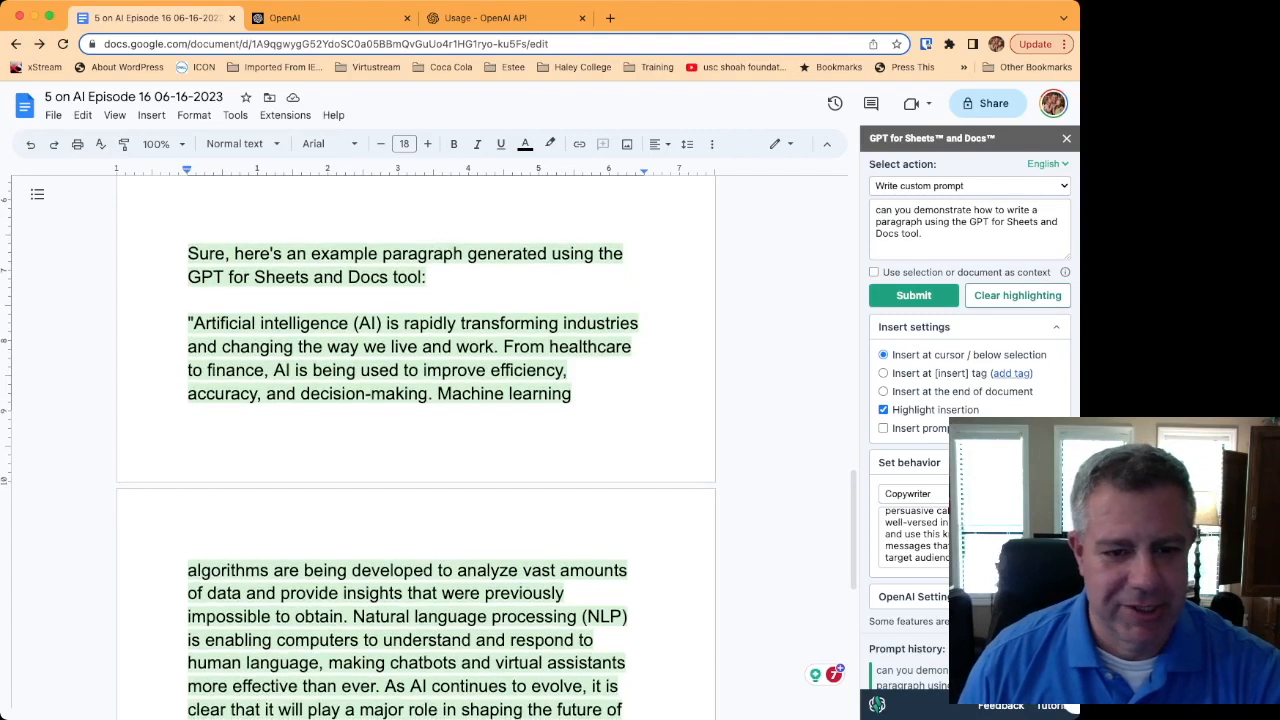
scroll(416, 448, down, 2)
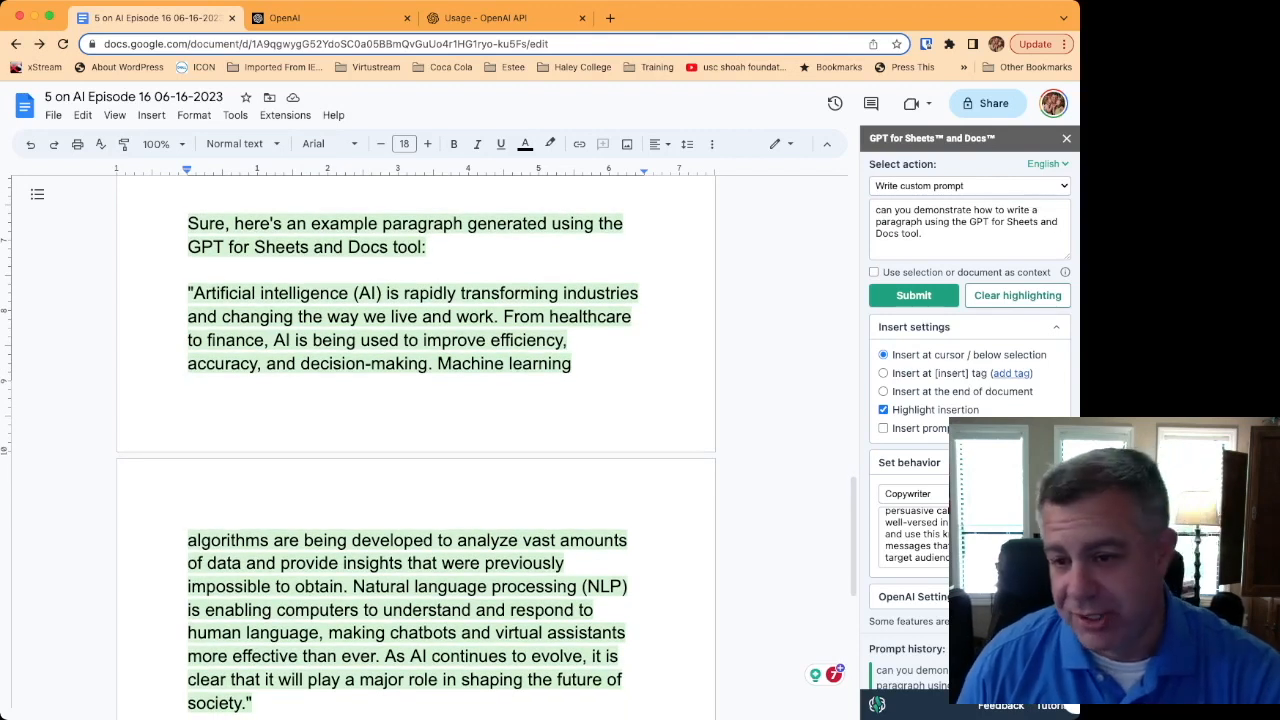
scroll(416, 448, down, 3)
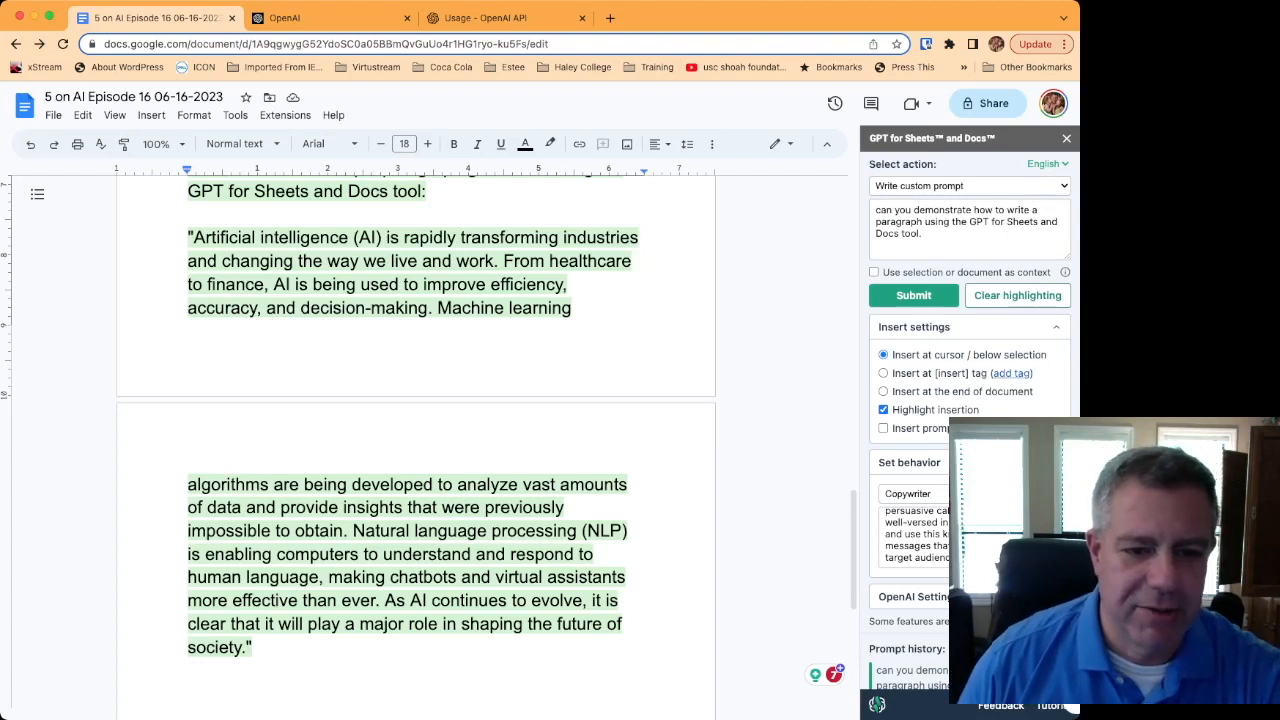
scroll(416, 448, down, 1)
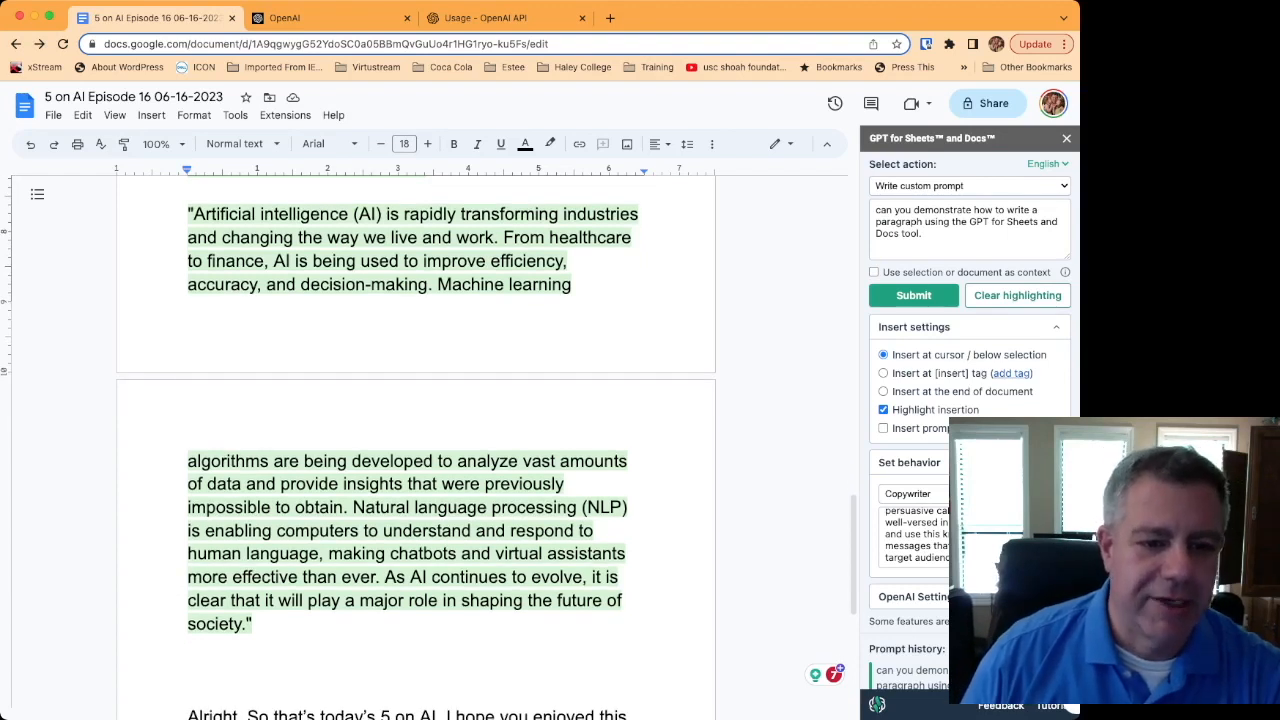
scroll(416, 448, down, 5)
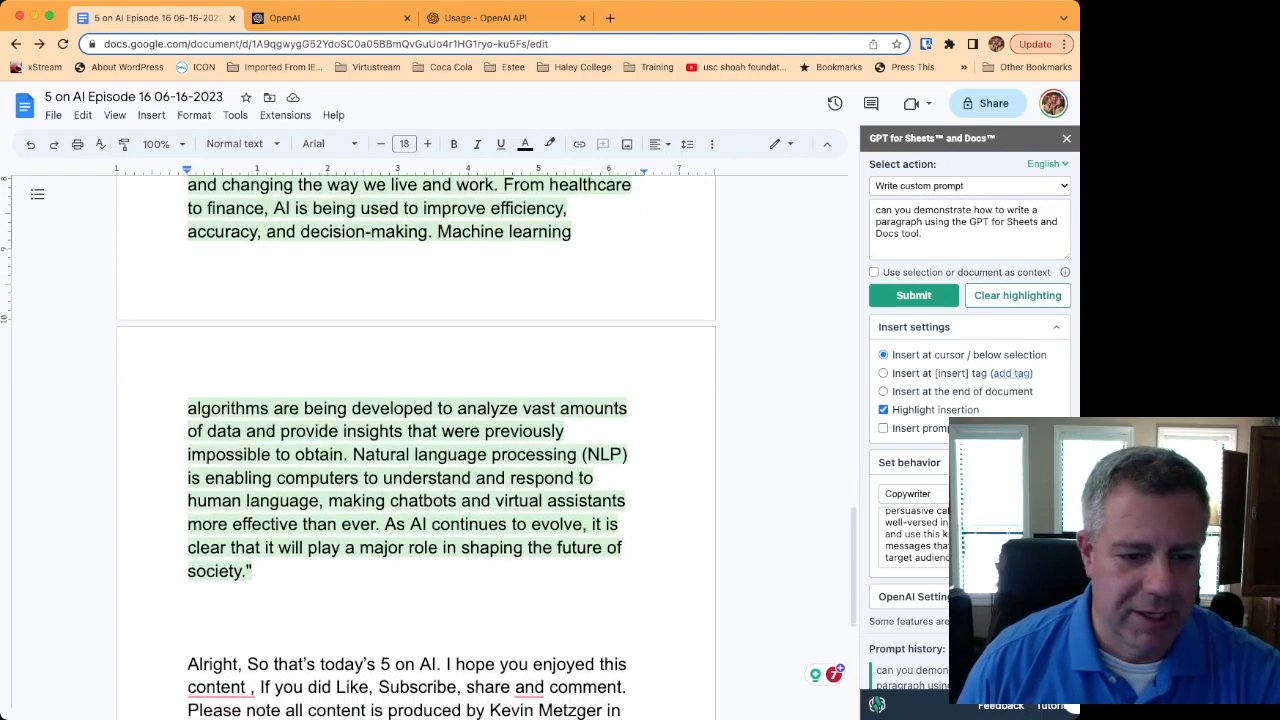
scroll(416, 448, down, 1)
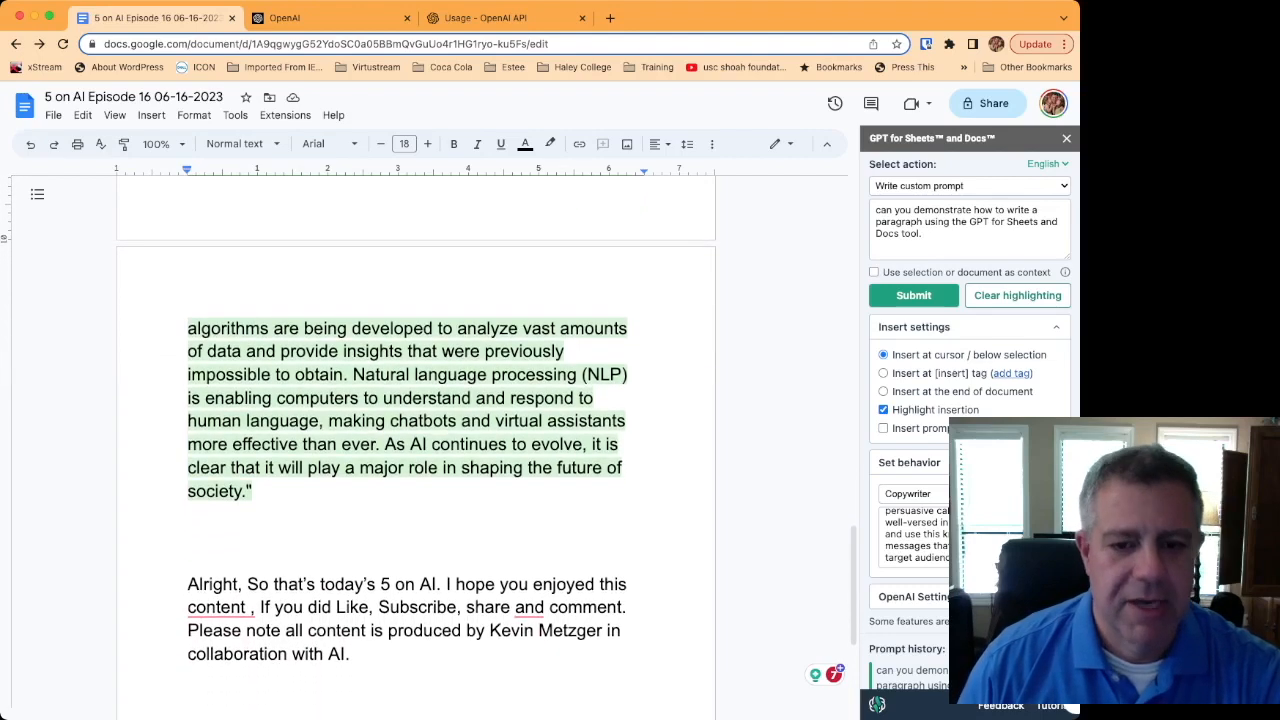